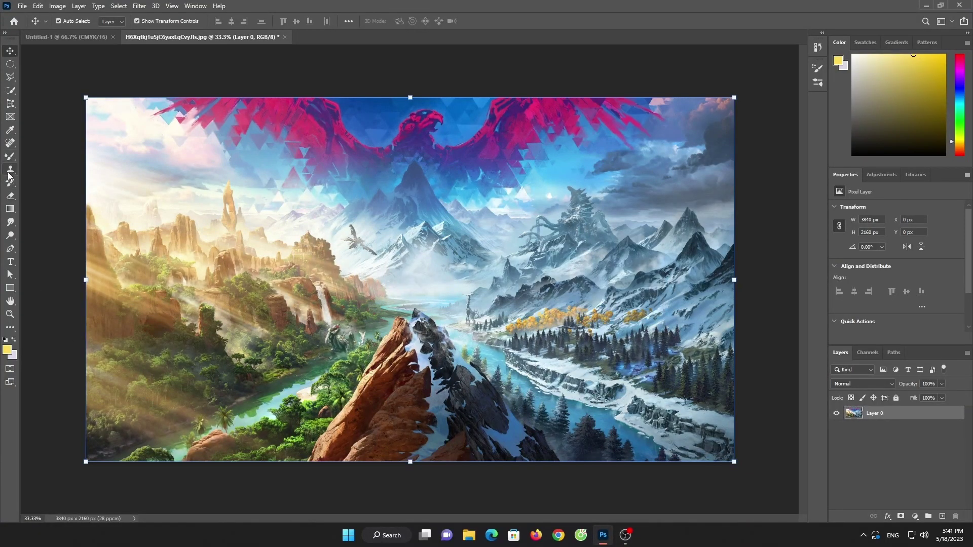
- With the Clone Stamp, paint greenery and snowy rocks over the central brown rock
{"action": "right_click", "coordinate": [11, 169]}
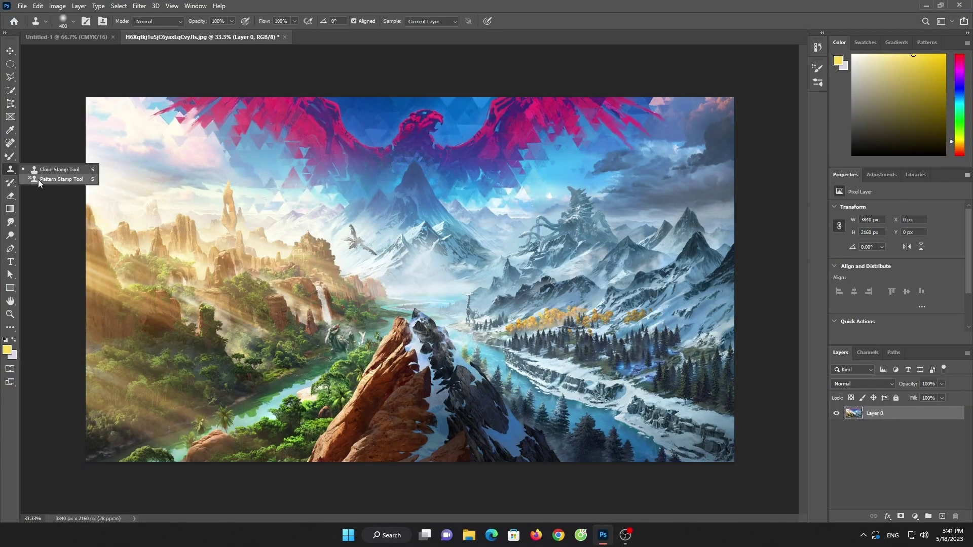
{"action": "left_click", "coordinate": [38, 171]}
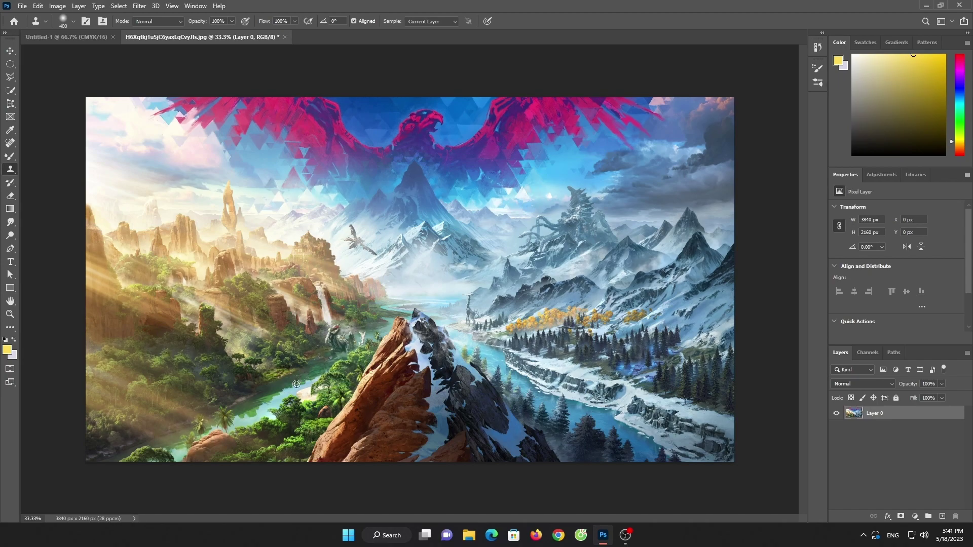
{"action": "mouse_move", "coordinate": [372, 378]}
{"action": "left_mouse_down"}
{"action": "mouse_move", "coordinate": [456, 355]}
{"action": "mouse_move", "coordinate": [405, 365]}
{"action": "left_mouse_up"}
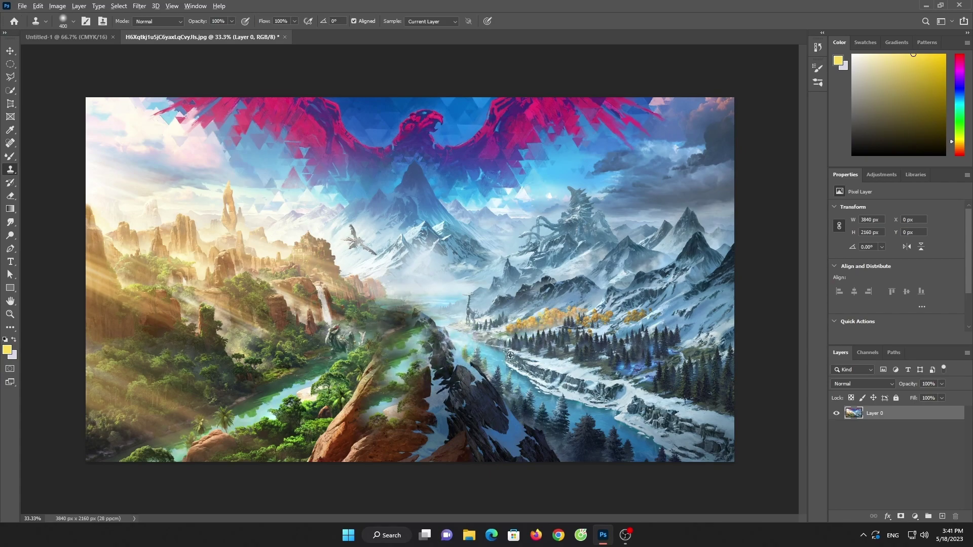
{"action": "left_click_drag", "start_coordinate": [498, 372], "coordinate": [545, 396]}
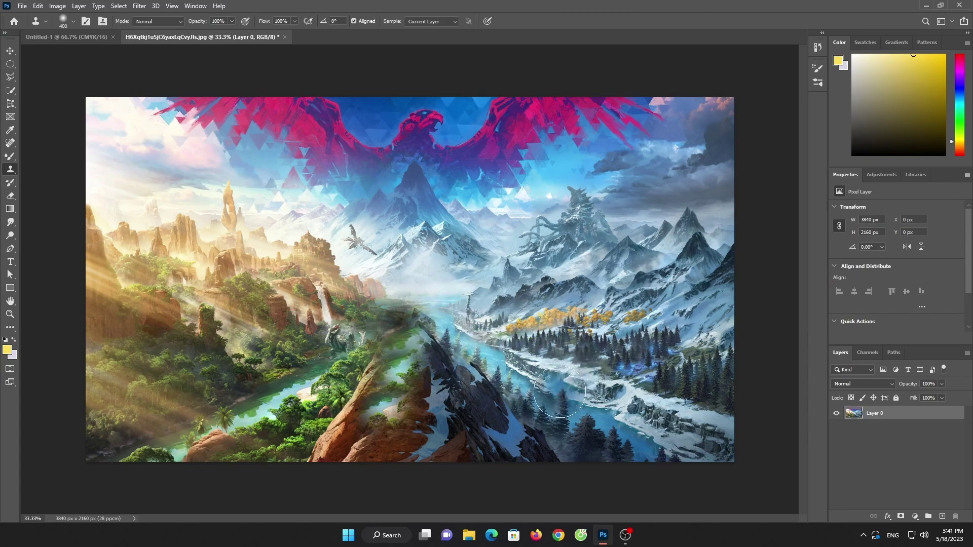
{"action": "mouse_move", "coordinate": [562, 378]}
{"action": "left_mouse_down"}
{"action": "mouse_move", "coordinate": [578, 403]}
{"action": "mouse_move", "coordinate": [560, 410]}
{"action": "left_mouse_up"}
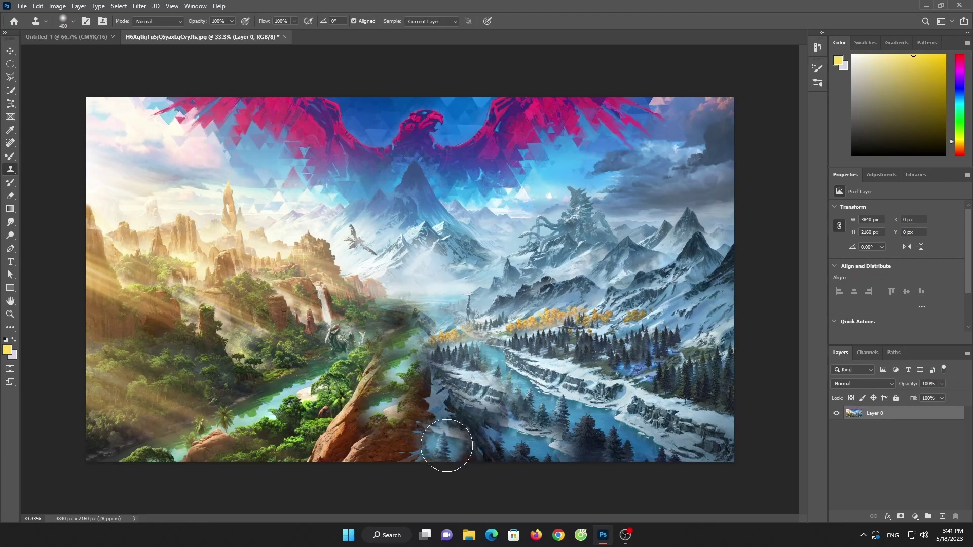
- Sample a new source and clone river and trees over the rock's lower part
{"action": "left_click", "coordinate": [445, 445]}
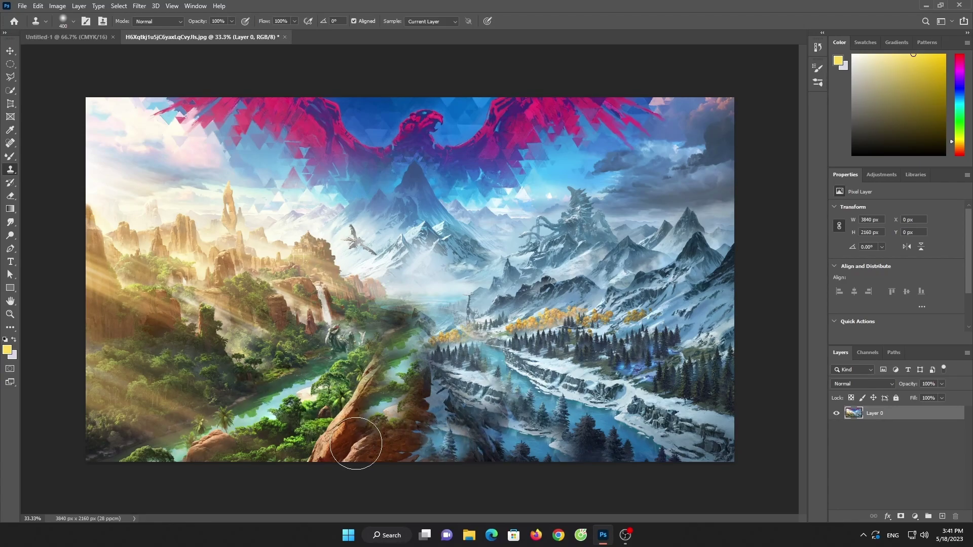
{"action": "mouse_move", "coordinate": [355, 444]}
{"action": "left_mouse_down"}
{"action": "mouse_move", "coordinate": [419, 466]}
{"action": "mouse_move", "coordinate": [420, 380]}
{"action": "mouse_move", "coordinate": [359, 441]}
{"action": "mouse_move", "coordinate": [385, 370]}
{"action": "mouse_move", "coordinate": [314, 426]}
{"action": "mouse_move", "coordinate": [293, 400]}
{"action": "mouse_move", "coordinate": [331, 448]}
{"action": "mouse_move", "coordinate": [314, 406]}
{"action": "mouse_move", "coordinate": [289, 400]}
{"action": "mouse_move", "coordinate": [294, 390]}
{"action": "left_mouse_up"}
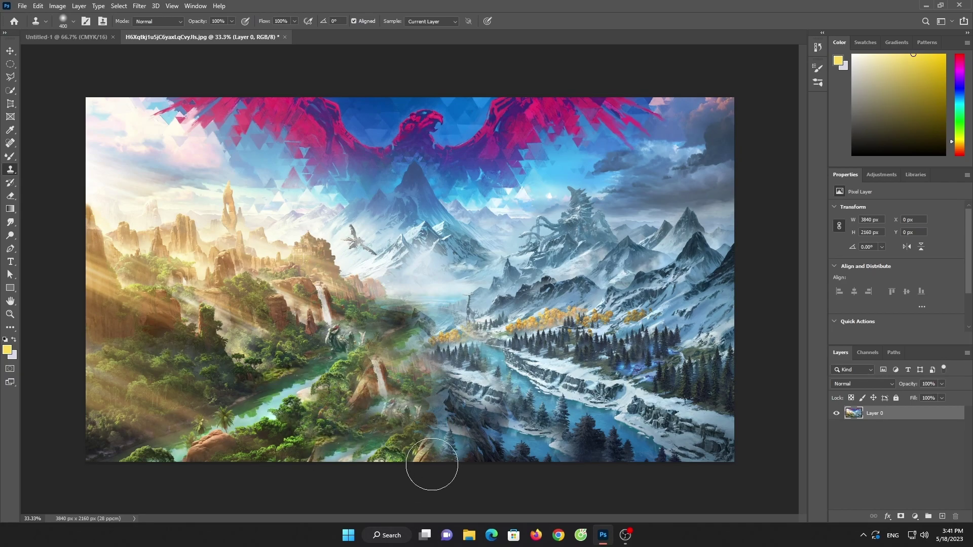
{"action": "mouse_move", "coordinate": [432, 464]}
{"action": "left_mouse_down"}
{"action": "mouse_move", "coordinate": [407, 451]}
{"action": "mouse_move", "coordinate": [353, 456]}
{"action": "left_mouse_up"}
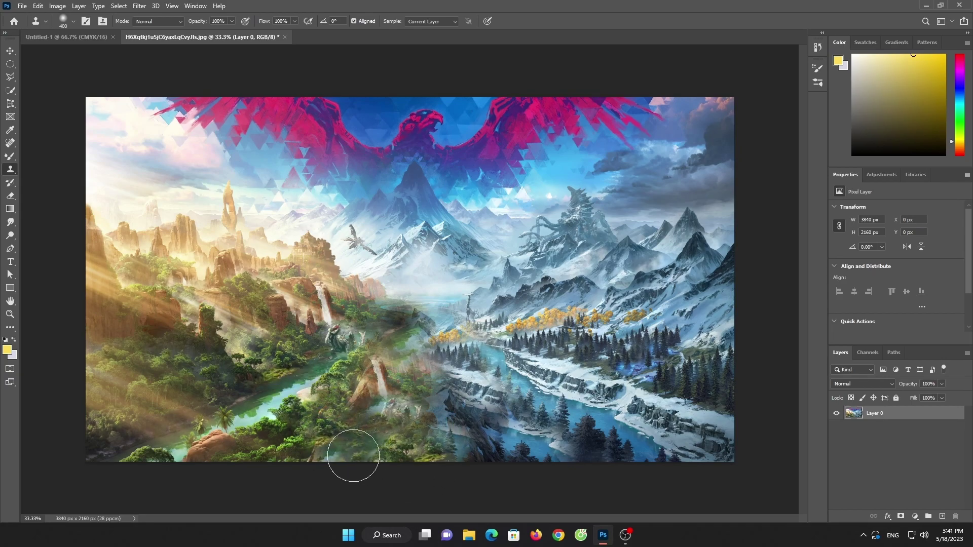
- Try cloning green trees, undo it, then clone from a fresh area along the seam
{"action": "left_click", "coordinate": [262, 368], "text": "alt"}
{"action": "left_click_drag", "start_coordinate": [436, 314], "coordinate": [470, 341]}
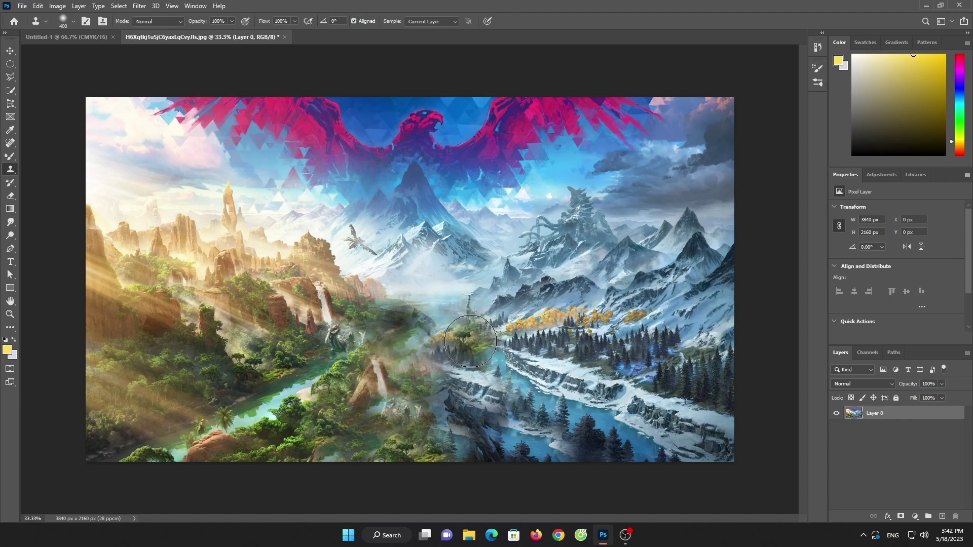
{"action": "key", "text": "ctrl+z"}
{"action": "left_click", "coordinate": [326, 425], "text": "alt"}
{"action": "left_click_drag", "start_coordinate": [481, 392], "coordinate": [502, 386]}
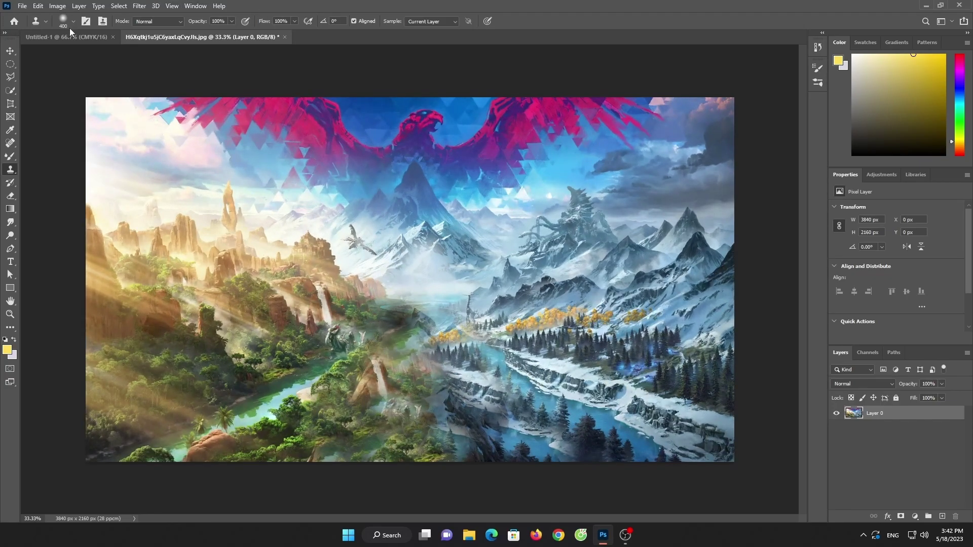
- Move the landscape layer into the blank Untitled-1 document, accepting the bit-depth warning
{"action": "left_click", "coordinate": [70, 37]}
{"action": "left_click", "coordinate": [171, 37]}
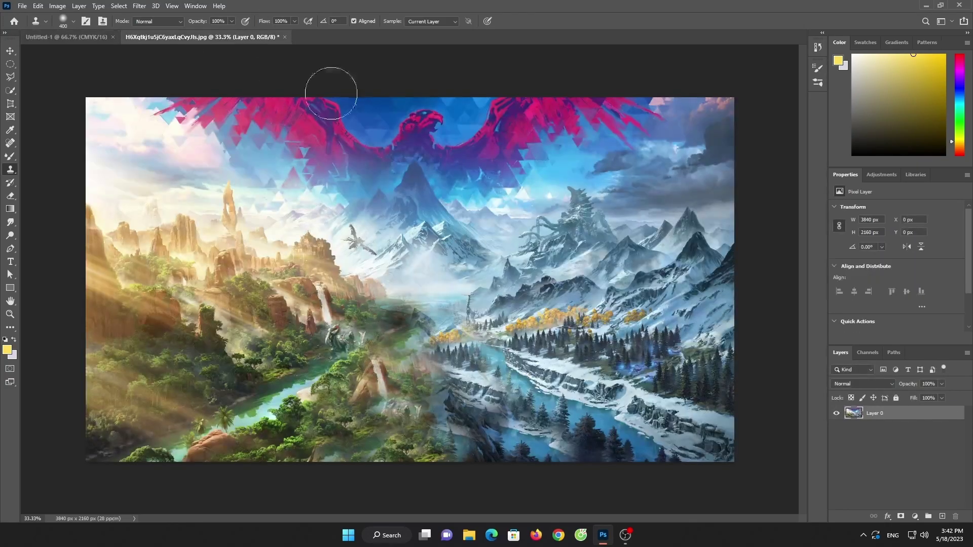
{"action": "left_click", "coordinate": [14, 51]}
{"action": "left_click_drag", "start_coordinate": [402, 202], "coordinate": [409, 226]}
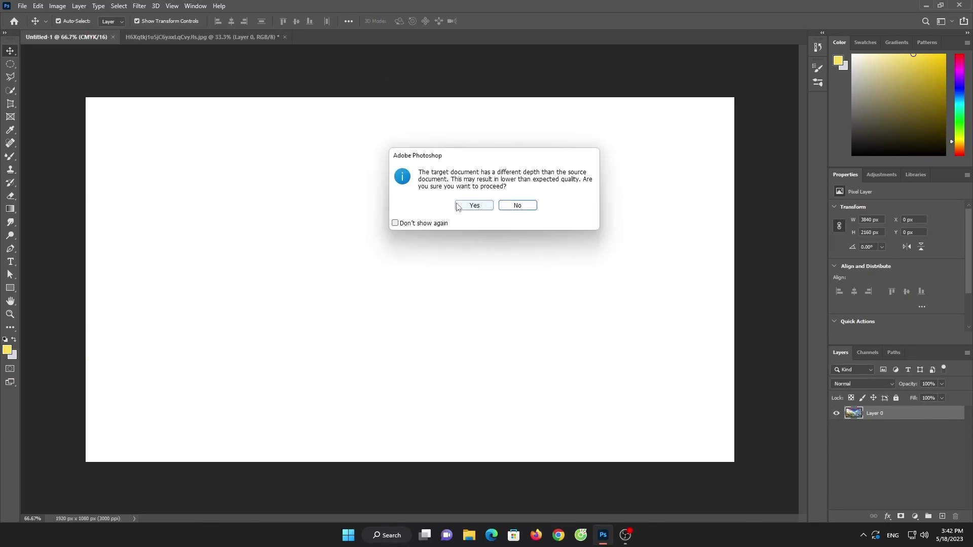
{"action": "left_click", "coordinate": [457, 207]}
- Resize and stretch the landscape to fill the 1920×1080 canvas
{"action": "scroll", "coordinate": [444, 128], "scroll_direction": "down", "scroll_amount": 5}
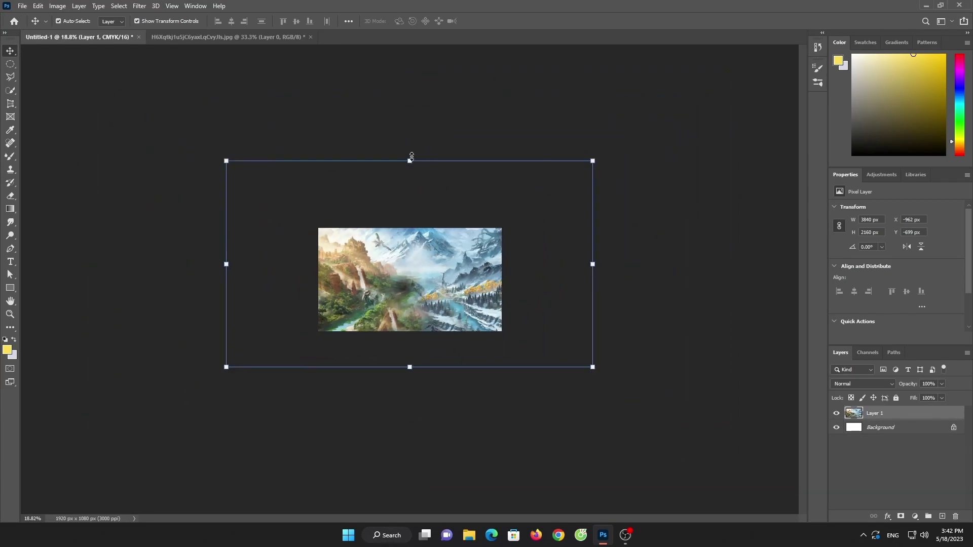
{"action": "left_click_drag", "start_coordinate": [410, 158], "coordinate": [412, 220]}
{"action": "left_click_drag", "start_coordinate": [408, 366], "coordinate": [408, 333]}
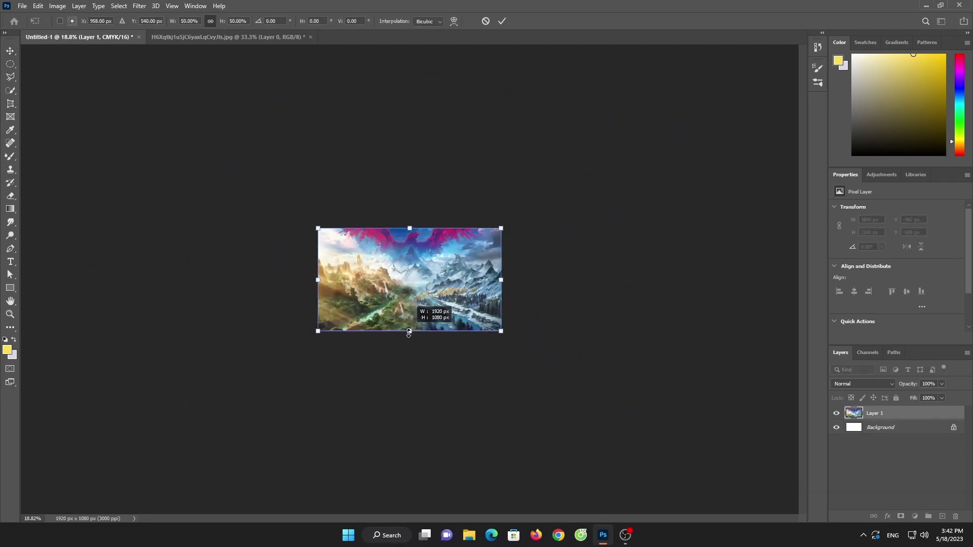
{"action": "left_click", "coordinate": [501, 21]}
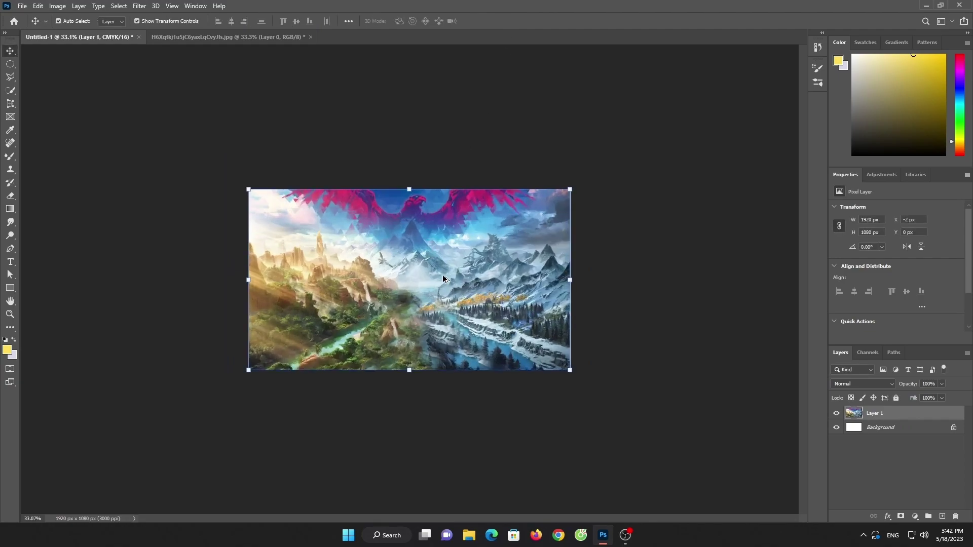
{"action": "scroll", "coordinate": [443, 281], "scroll_direction": "up", "scroll_amount": 5}
{"action": "scroll", "coordinate": [461, 227], "scroll_direction": "up", "scroll_amount": 1}
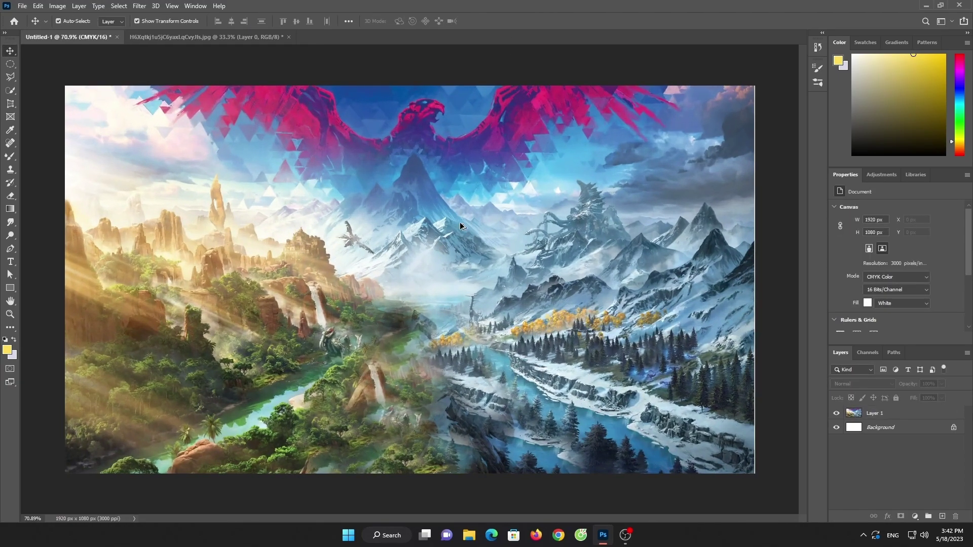
{"action": "key", "text": "ctrl+t"}
{"action": "left_click_drag", "start_coordinate": [754, 279], "coordinate": [758, 274]}
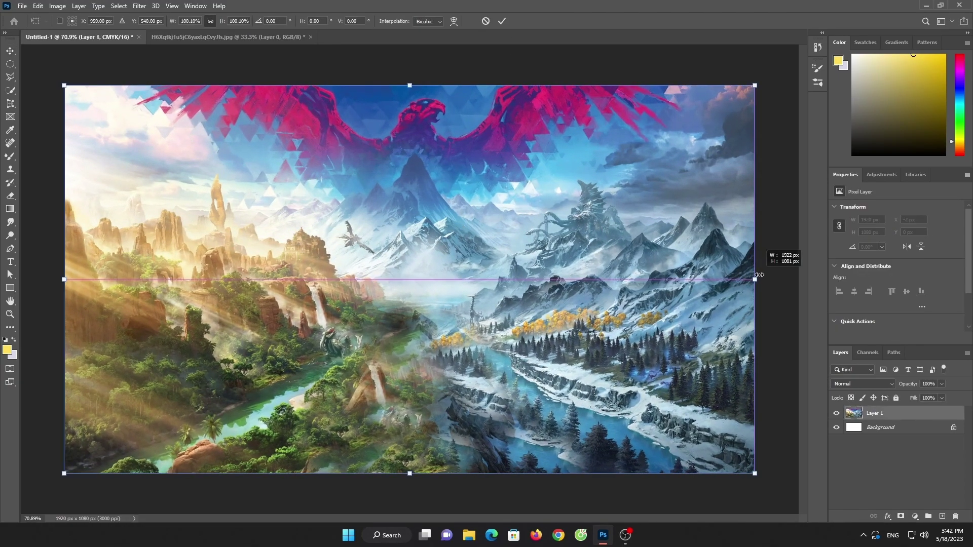
{"action": "left_click", "coordinate": [508, 20]}
- Close the original landscape image without saving and show the File menu
{"action": "left_click", "coordinate": [294, 38]}
{"action": "left_click", "coordinate": [310, 37]}
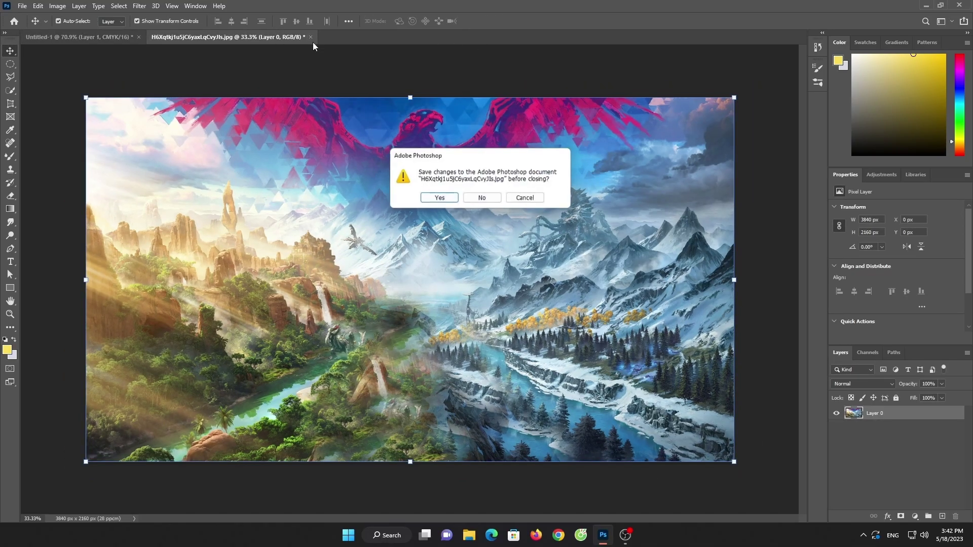
{"action": "left_click", "coordinate": [482, 198]}
{"action": "left_click", "coordinate": [22, 6]}
- Open the strawberry PNG and drag it into Untitled-1, accepting the bit-depth warning
{"action": "left_click", "coordinate": [30, 25]}
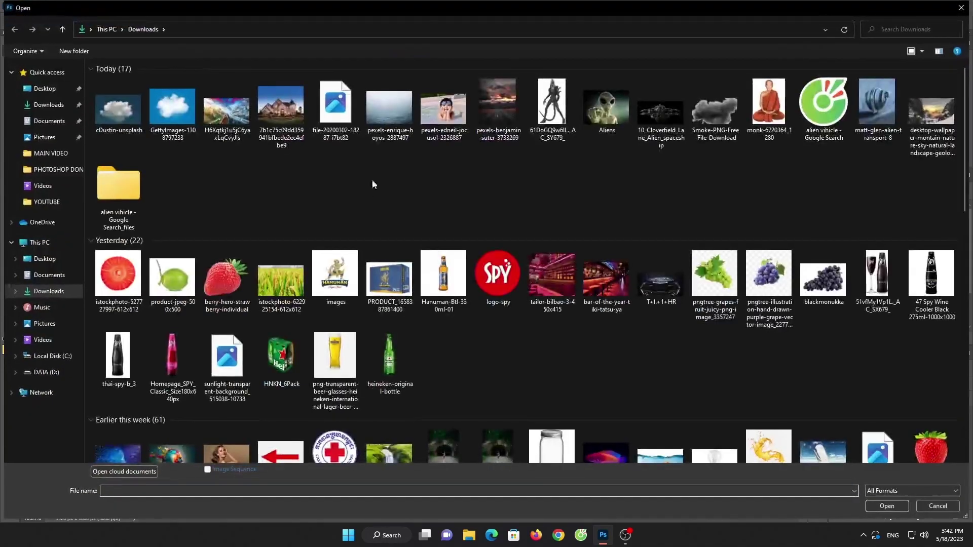
{"action": "double_click", "coordinate": [219, 281]}
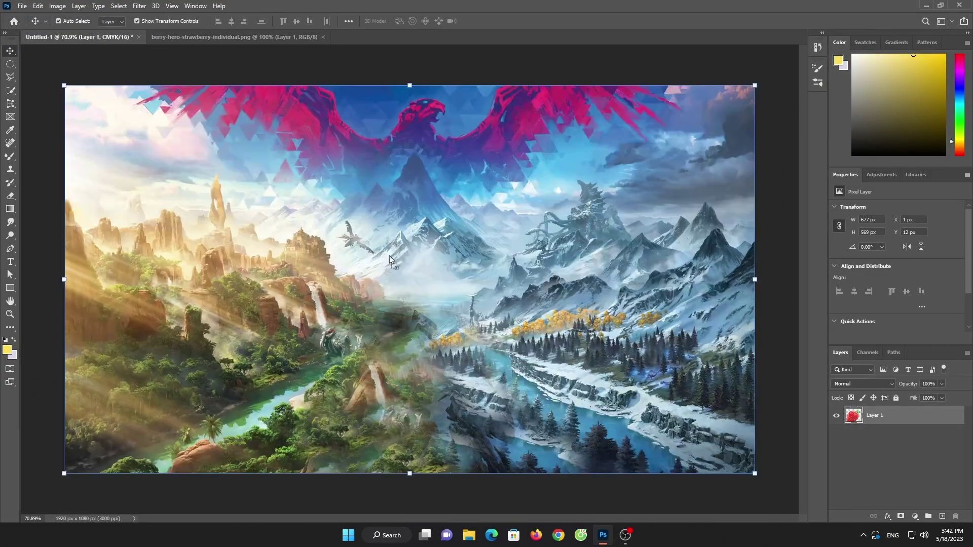
{"action": "left_click_drag", "start_coordinate": [100, 37], "coordinate": [390, 260]}
{"action": "left_click", "coordinate": [471, 263]}
- Rotate the strawberry upright, scale it and position it at the landscape centre
{"action": "left_click_drag", "start_coordinate": [445, 353], "coordinate": [483, 373]}
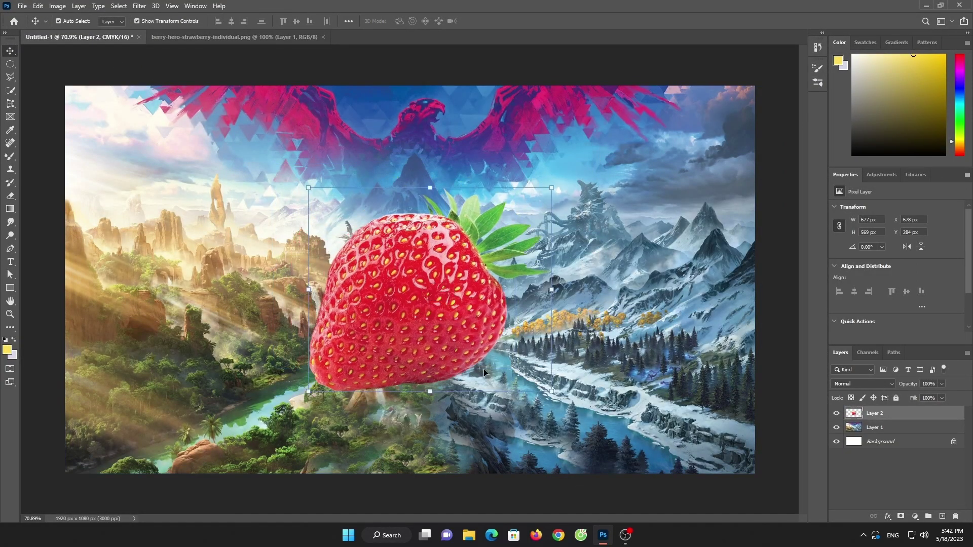
{"action": "left_click_drag", "start_coordinate": [557, 400], "coordinate": [472, 171]}
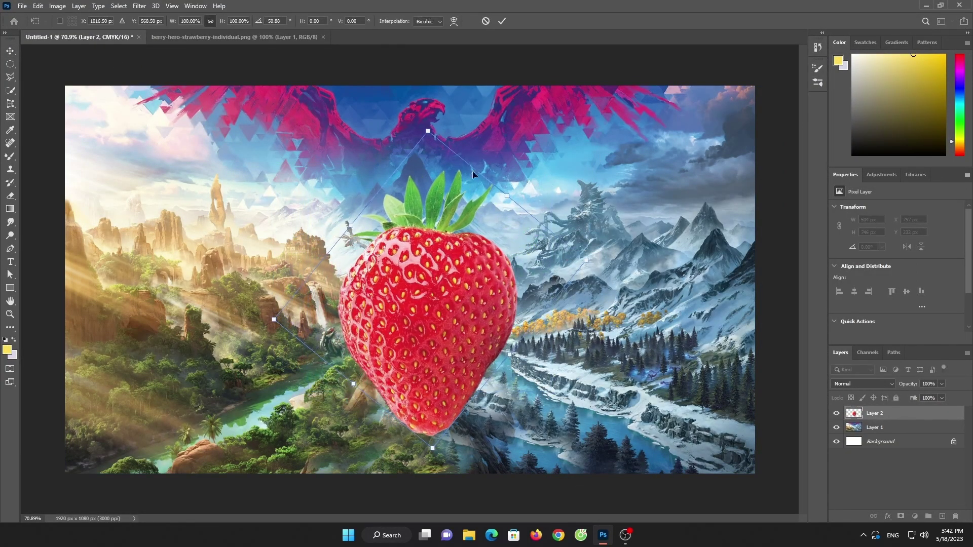
{"action": "left_click_drag", "start_coordinate": [427, 131], "coordinate": [428, 193]}
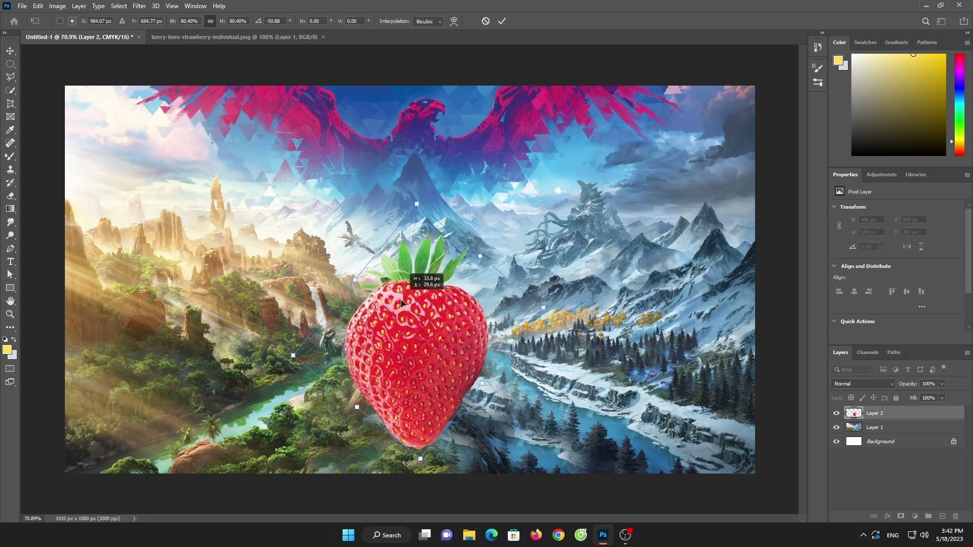
{"action": "left_click_drag", "start_coordinate": [413, 288], "coordinate": [402, 303]}
{"action": "left_click", "coordinate": [501, 20]}
- Enlarge the strawberry in place and close the separate strawberry image
{"action": "key", "text": "ctrl+t"}
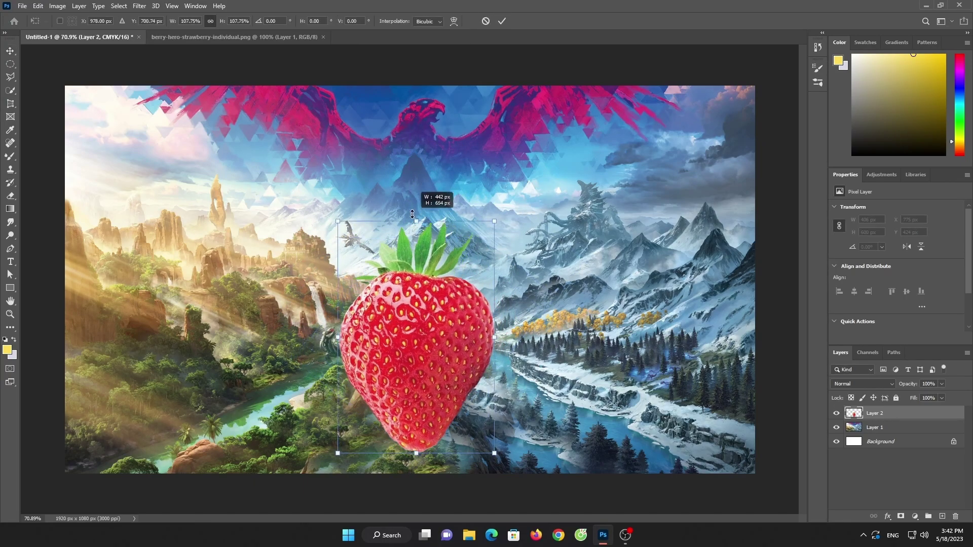
{"action": "left_click_drag", "start_coordinate": [415, 234], "coordinate": [423, 170]}
{"action": "left_click_drag", "start_coordinate": [410, 271], "coordinate": [423, 277]}
{"action": "left_click", "coordinate": [501, 21]}
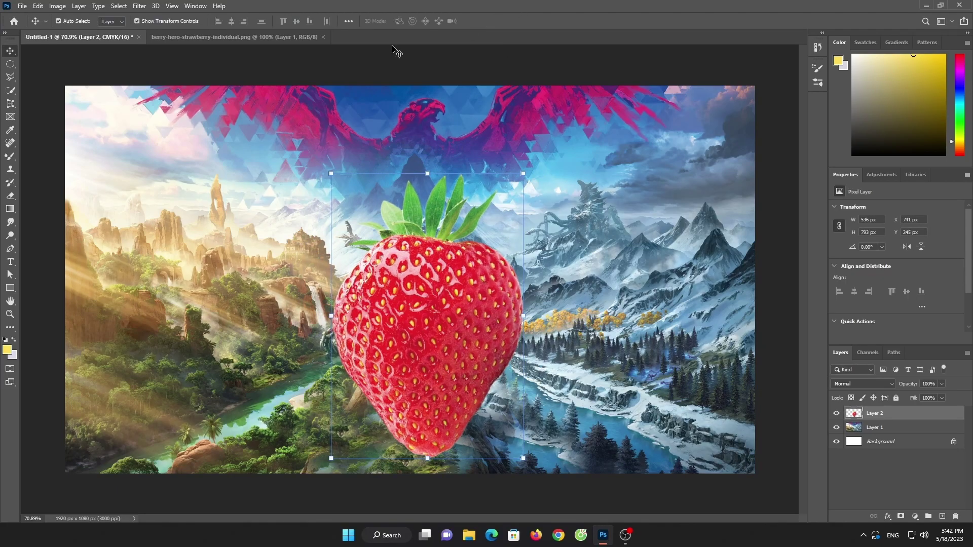
{"action": "left_click", "coordinate": [278, 38]}
{"action": "left_click", "coordinate": [324, 38]}
- Open the strawberry slice JPG
{"action": "left_click", "coordinate": [22, 5]}
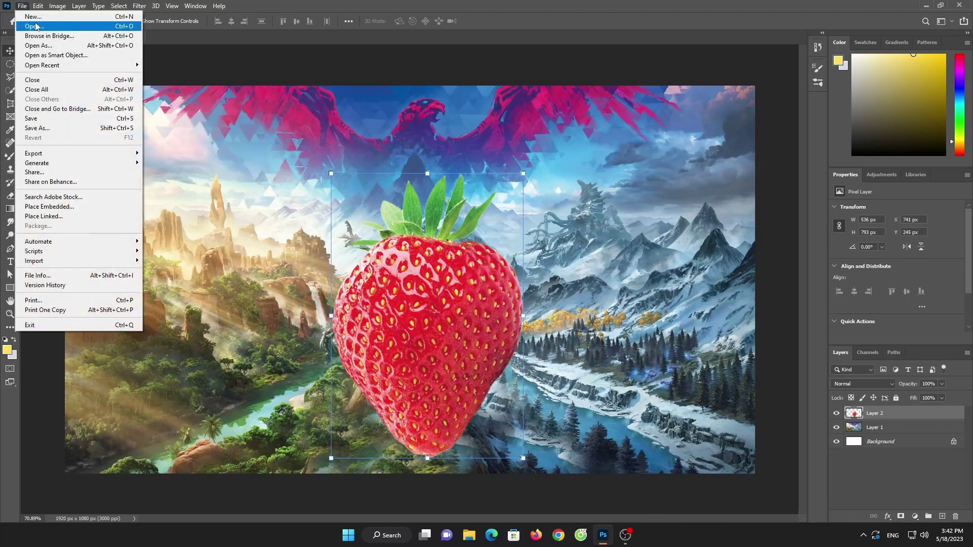
{"action": "left_click", "coordinate": [36, 25]}
{"action": "scroll", "coordinate": [401, 191], "scroll_direction": "up", "scroll_amount": 1}
{"action": "scroll", "coordinate": [553, 188], "scroll_direction": "up", "scroll_amount": 3}
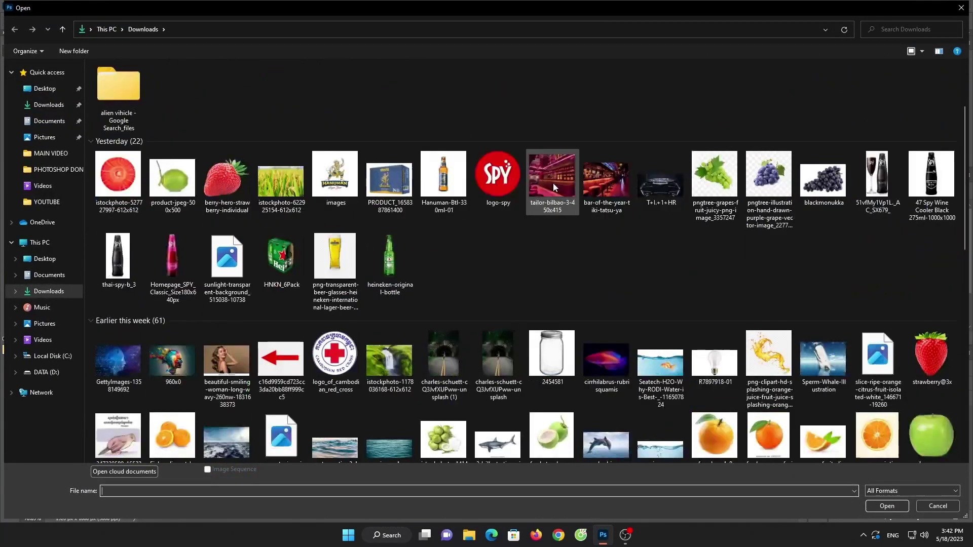
{"action": "double_click", "coordinate": [118, 177]}
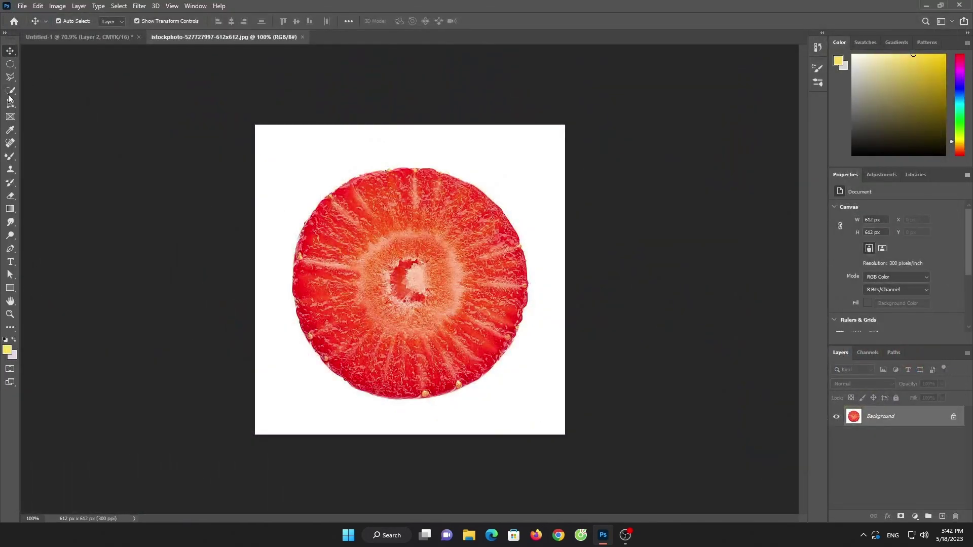
- Select Subject on the slice, drag it into the landscape, then select Layer 2
{"action": "left_click", "coordinate": [293, 20]}
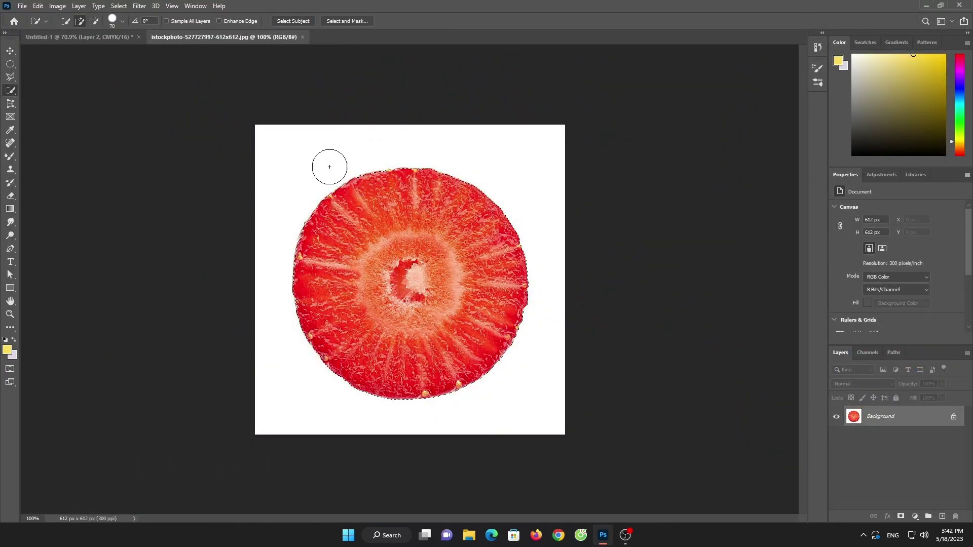
{"action": "key", "text": "v"}
{"action": "mouse_move", "coordinate": [340, 181]}
{"action": "left_mouse_down"}
{"action": "mouse_move", "coordinate": [75, 39]}
{"action": "mouse_move", "coordinate": [415, 253]}
{"action": "mouse_move", "coordinate": [590, 172]}
{"action": "left_mouse_up"}
{"action": "left_click", "coordinate": [875, 428]}
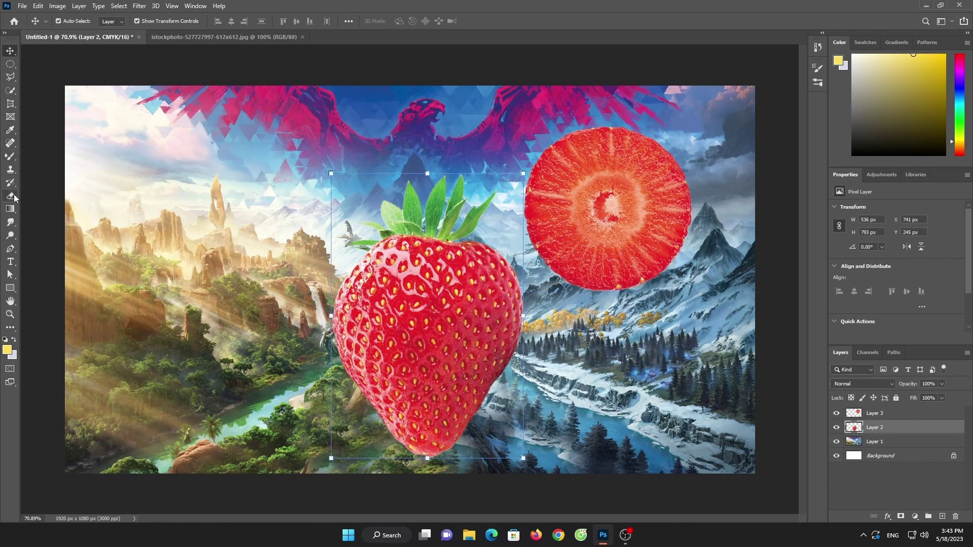
- Draw a curved Pen path across the strawberry, then discard it
{"action": "right_click", "coordinate": [12, 252]}
{"action": "left_click", "coordinate": [45, 247]}
{"action": "left_click", "coordinate": [249, 244]}
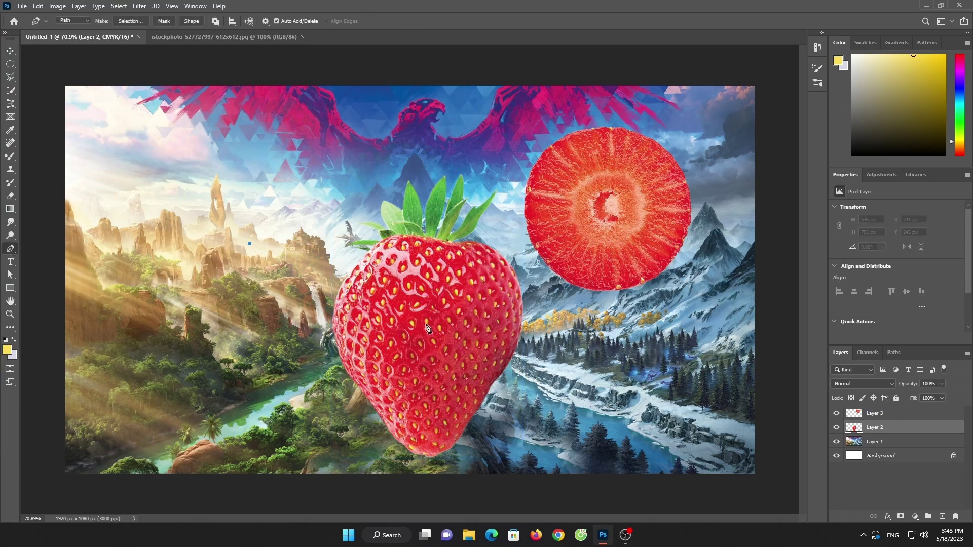
{"action": "left_click", "coordinate": [422, 324]}
{"action": "mouse_move", "coordinate": [408, 317]}
{"action": "left_mouse_down"}
{"action": "mouse_move", "coordinate": [419, 335]}
{"action": "mouse_move", "coordinate": [411, 345]}
{"action": "left_mouse_up"}
{"action": "key", "text": "Escape"}
- With the slice layer hidden, redraw the curved cutting path, then unhide the slice
{"action": "left_click", "coordinate": [837, 413]}
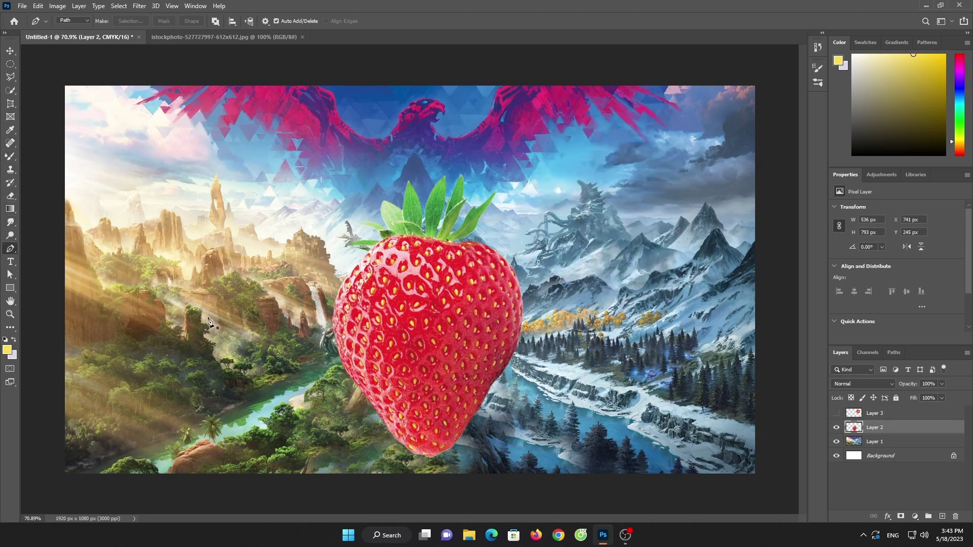
{"action": "left_click", "coordinate": [259, 272]}
{"action": "left_click", "coordinate": [428, 334]}
{"action": "left_click_drag", "start_coordinate": [426, 336], "coordinate": [433, 331]}
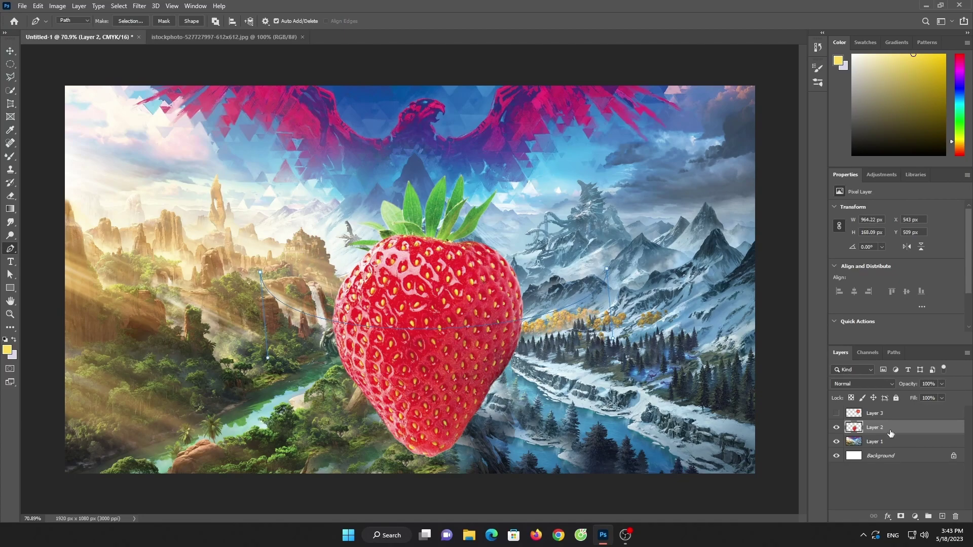
{"action": "left_click", "coordinate": [836, 413]}
{"action": "key", "text": "Escape"}
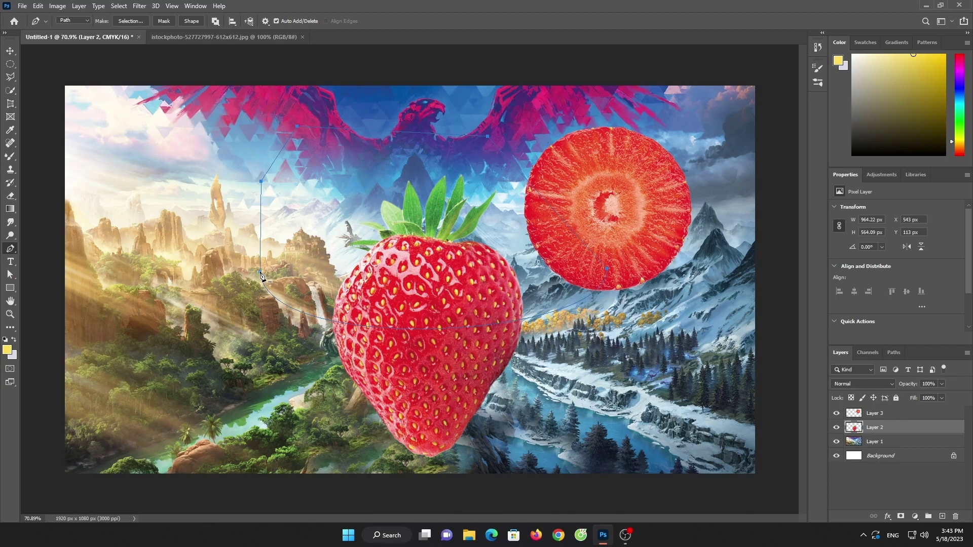
- Turn the path into a 0 px feather selection and cut away the strawberry top
{"action": "right_click", "coordinate": [259, 190]}
{"action": "left_click", "coordinate": [284, 229]}
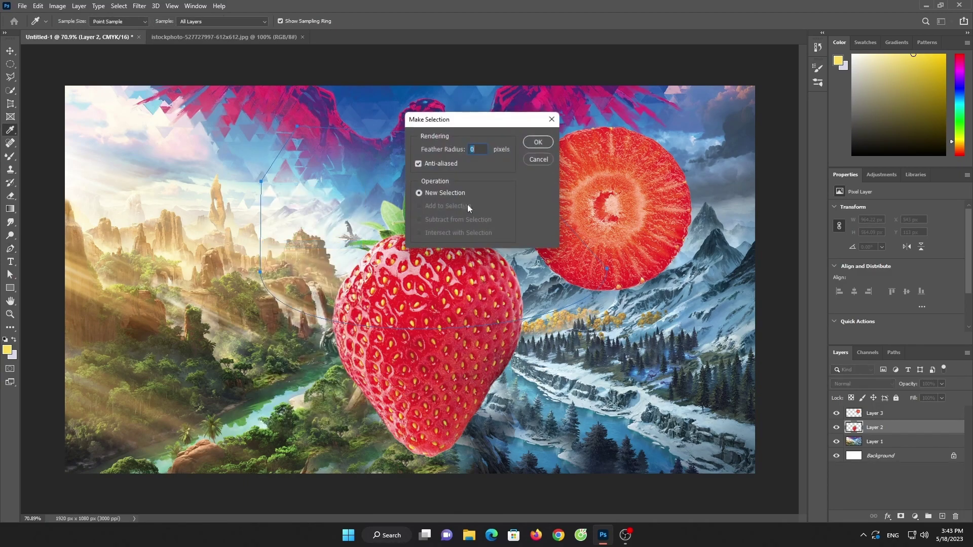
{"action": "left_click", "coordinate": [536, 142]}
{"action": "left_click", "coordinate": [38, 5]}
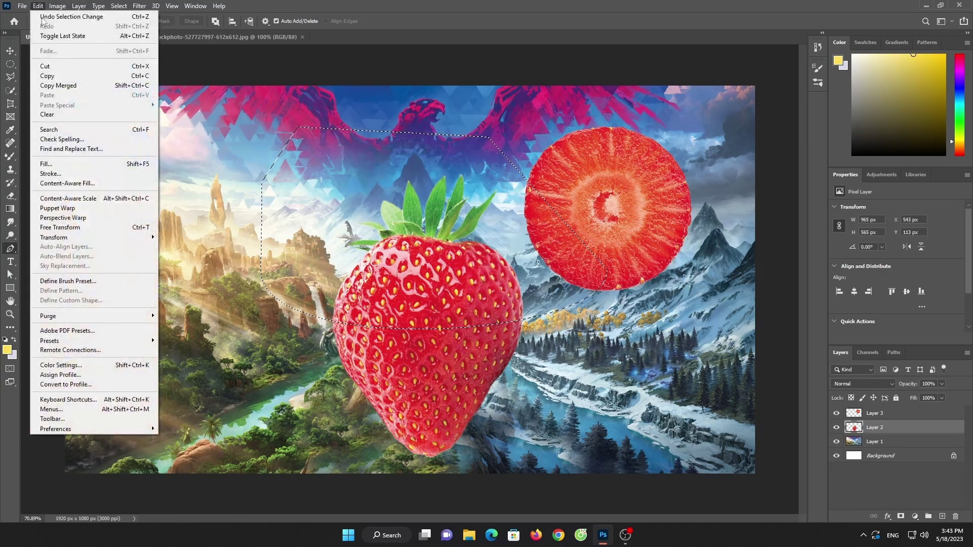
{"action": "left_click", "coordinate": [51, 67]}
{"action": "left_click", "coordinate": [882, 414]}
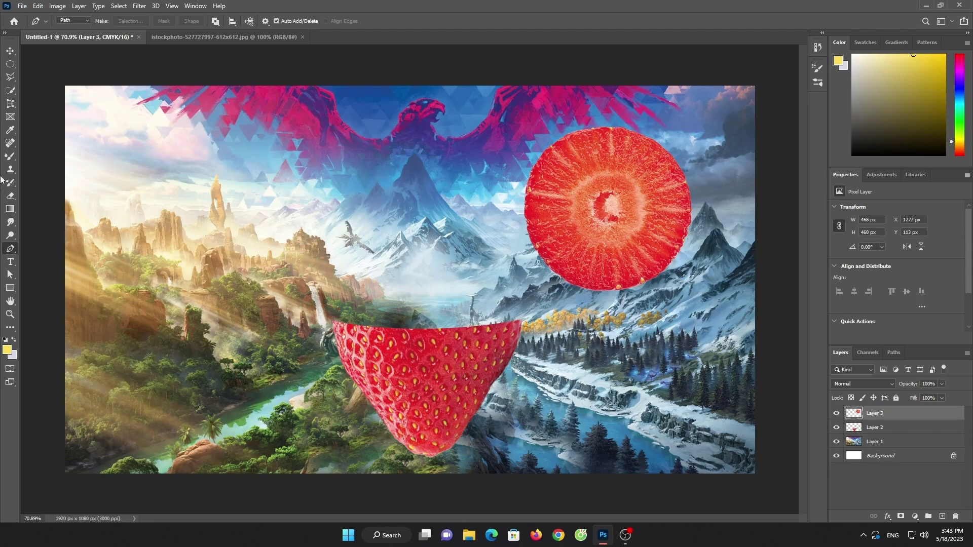
- Squash the slice flat and fit it onto the strawberry's cut top
{"action": "left_click", "coordinate": [9, 52]}
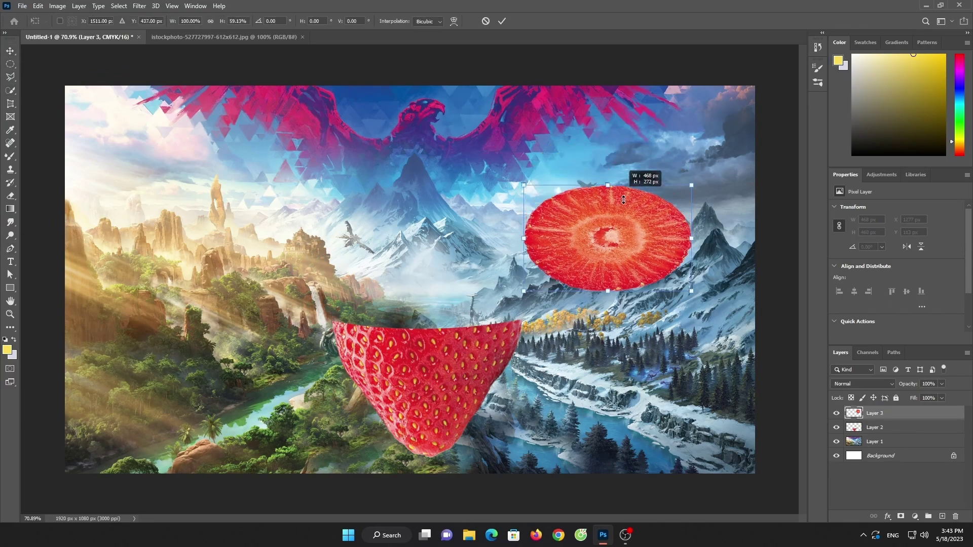
{"action": "mouse_move", "coordinate": [609, 128]}
{"action": "left_mouse_down"}
{"action": "mouse_move", "coordinate": [609, 235]}
{"action": "mouse_move", "coordinate": [429, 311]}
{"action": "mouse_move", "coordinate": [453, 318]}
{"action": "left_mouse_up"}
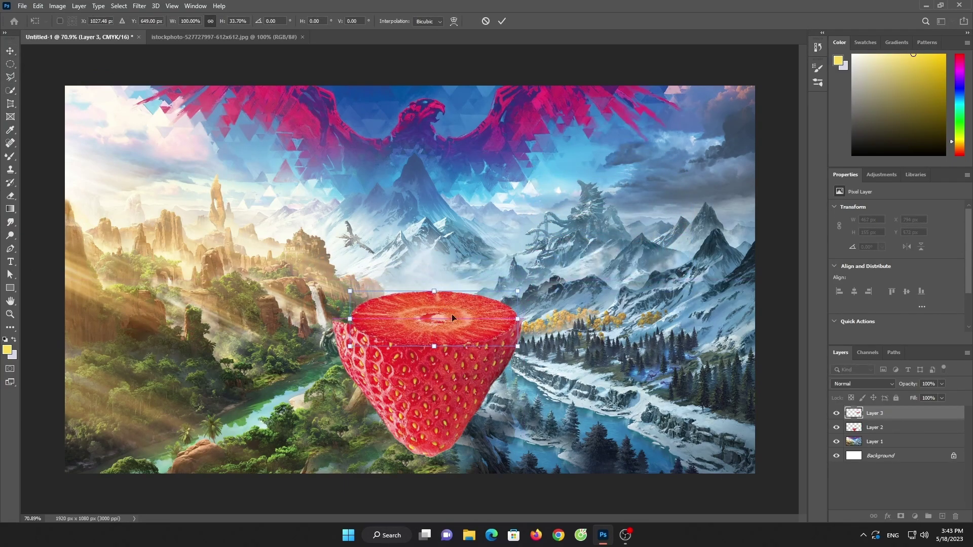
{"action": "left_click_drag", "start_coordinate": [518, 320], "coordinate": [523, 320]}
{"action": "left_click_drag", "start_coordinate": [350, 319], "coordinate": [331, 319]}
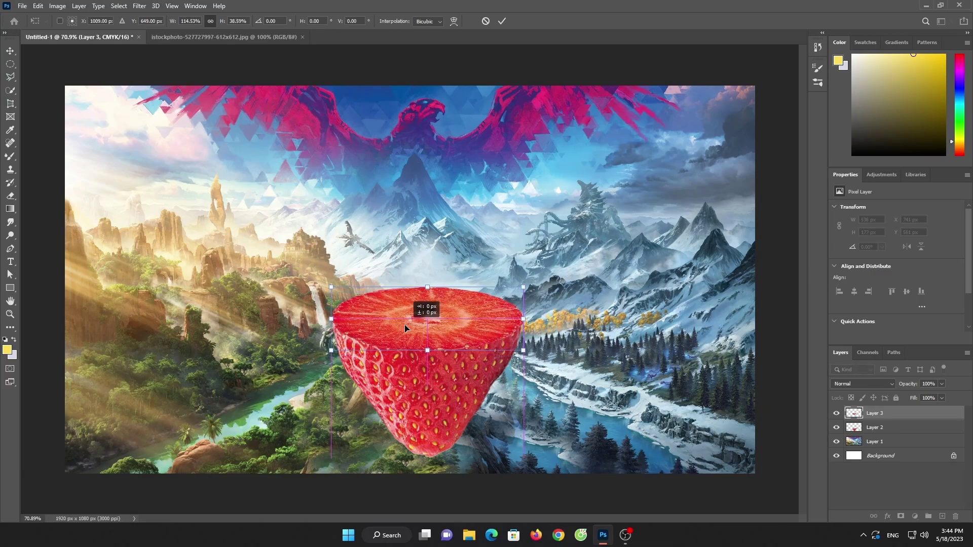
{"action": "left_click_drag", "start_coordinate": [406, 331], "coordinate": [404, 324]}
{"action": "left_click", "coordinate": [501, 21]}
- Narrow the slice to the strawberry's width and flatten it to 154 px high
{"action": "left_click", "coordinate": [484, 320]}
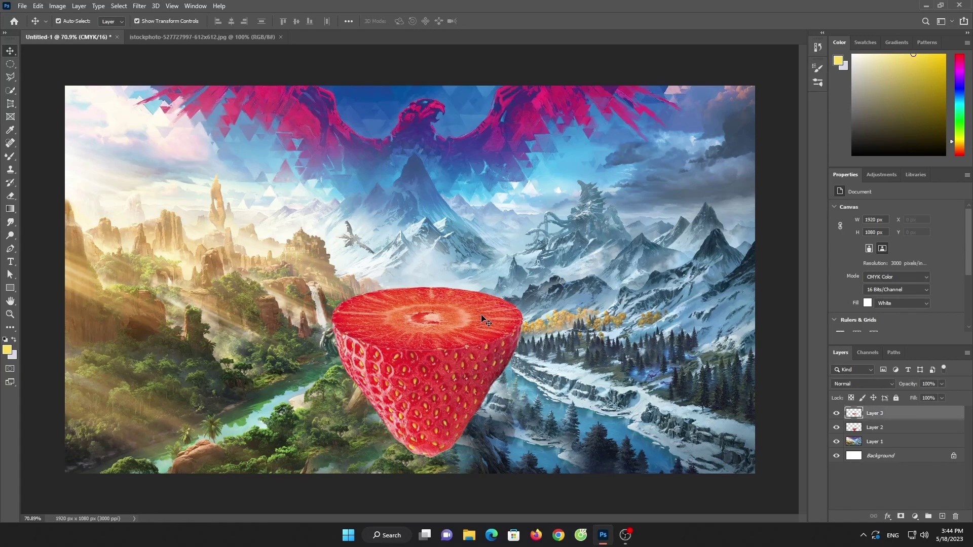
{"action": "left_click_drag", "start_coordinate": [523, 318], "coordinate": [523, 318]}
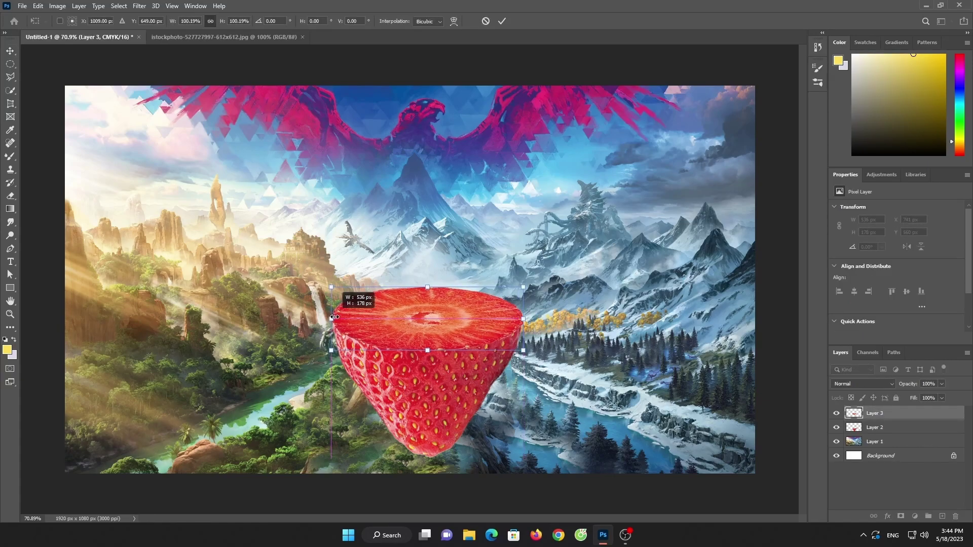
{"action": "left_click", "coordinate": [501, 20]}
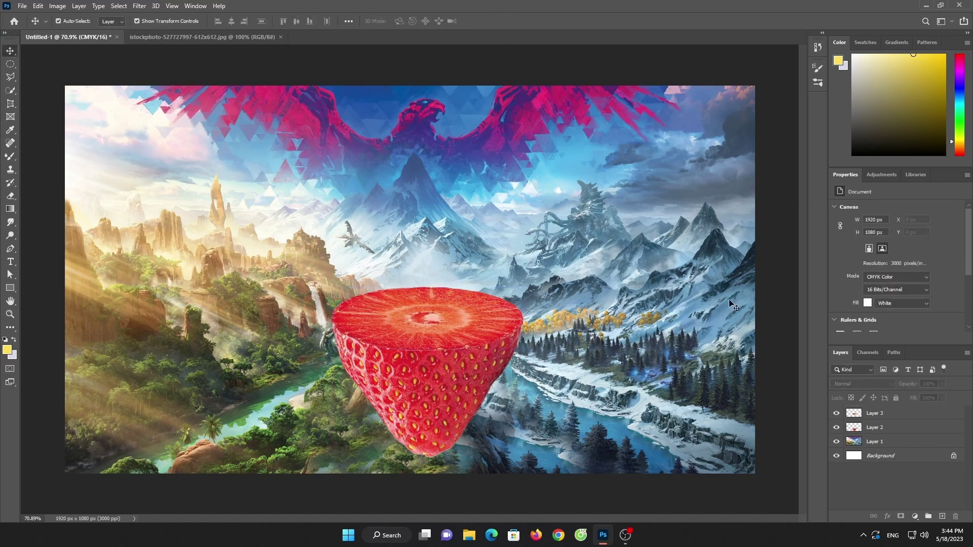
{"action": "left_click", "coordinate": [445, 340]}
{"action": "left_click_drag", "start_coordinate": [435, 287], "coordinate": [435, 295]}
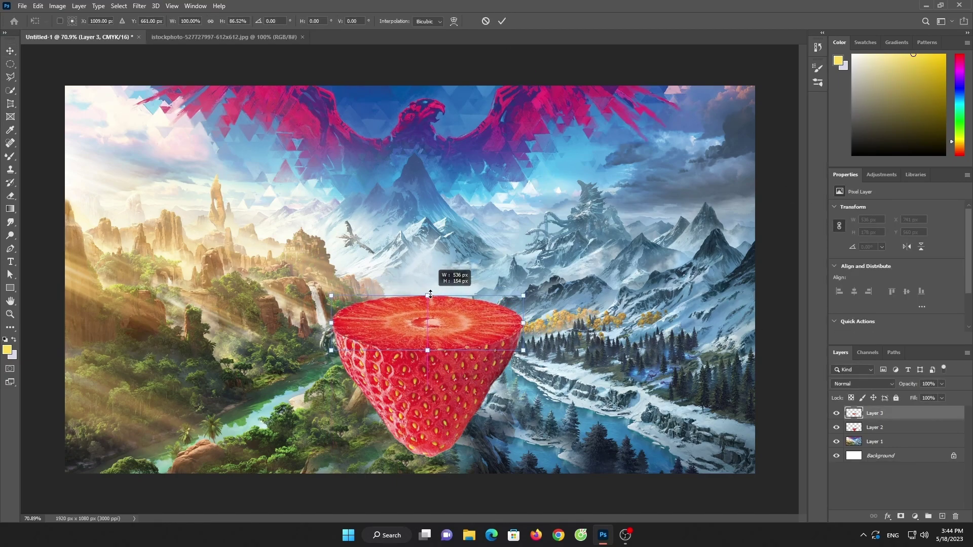
{"action": "left_click", "coordinate": [501, 21]}
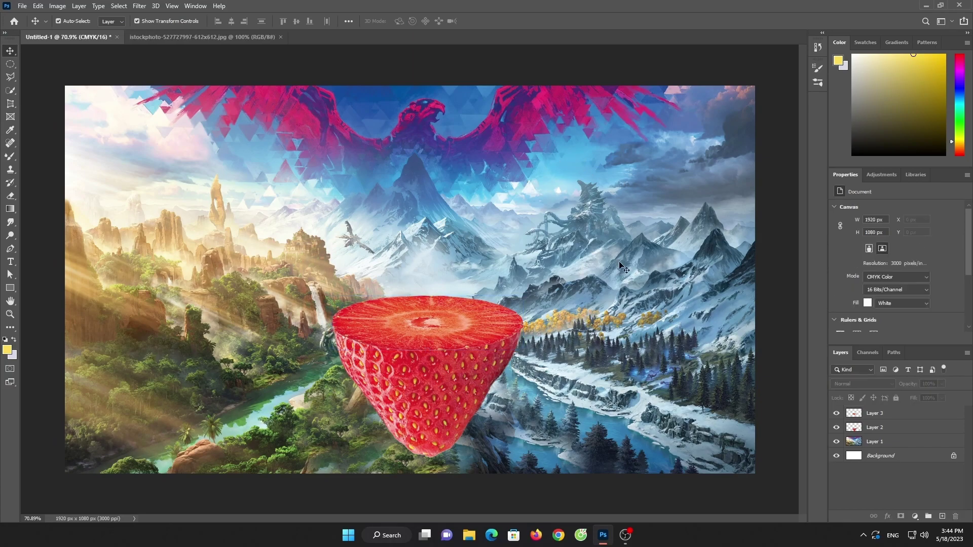
- Unlock the Background layer and close the strawberry slice source image
{"action": "left_click", "coordinate": [938, 441]}
{"action": "left_click", "coordinate": [881, 413]}
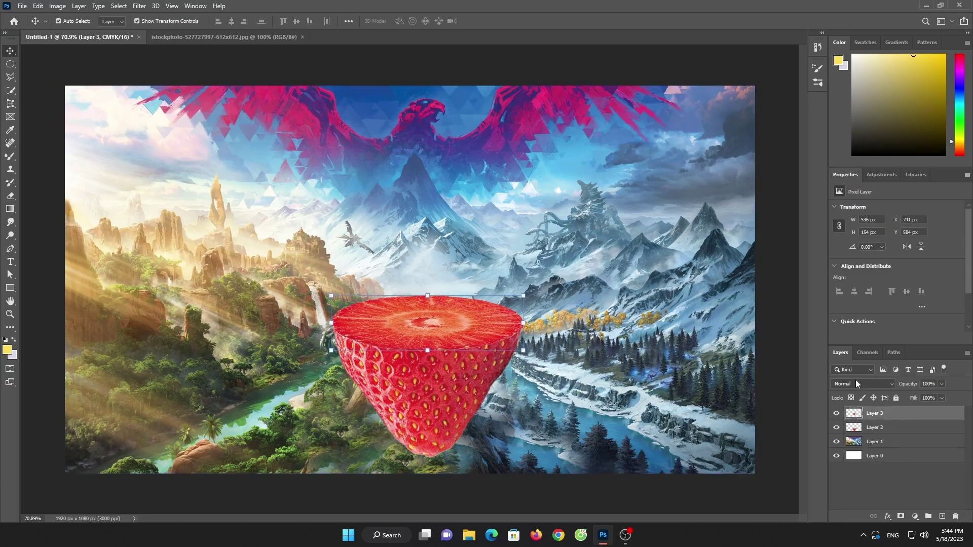
{"action": "left_click", "coordinate": [284, 37]}
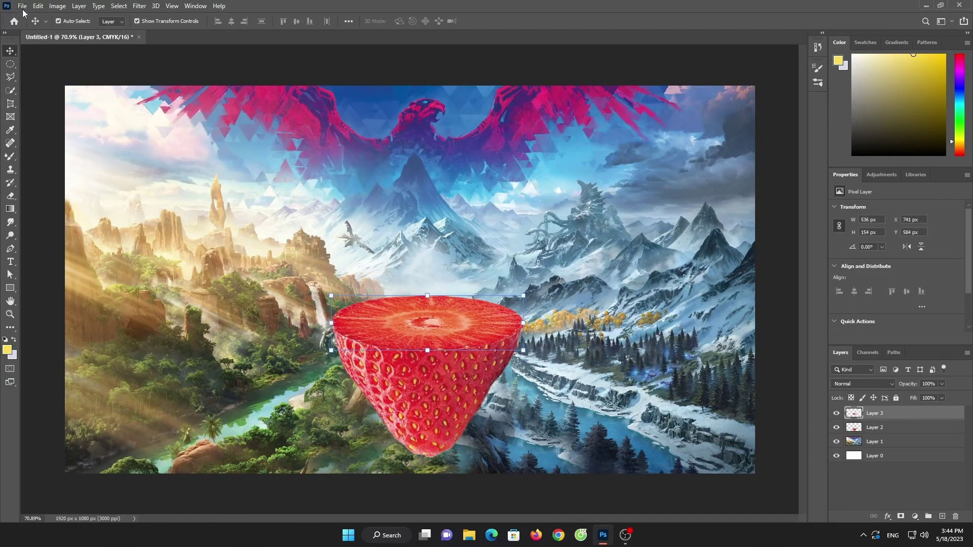
{"action": "left_click", "coordinate": [22, 6]}
- Open the house JPG and pick the Quick Selection tool
{"action": "left_click", "coordinate": [43, 26]}
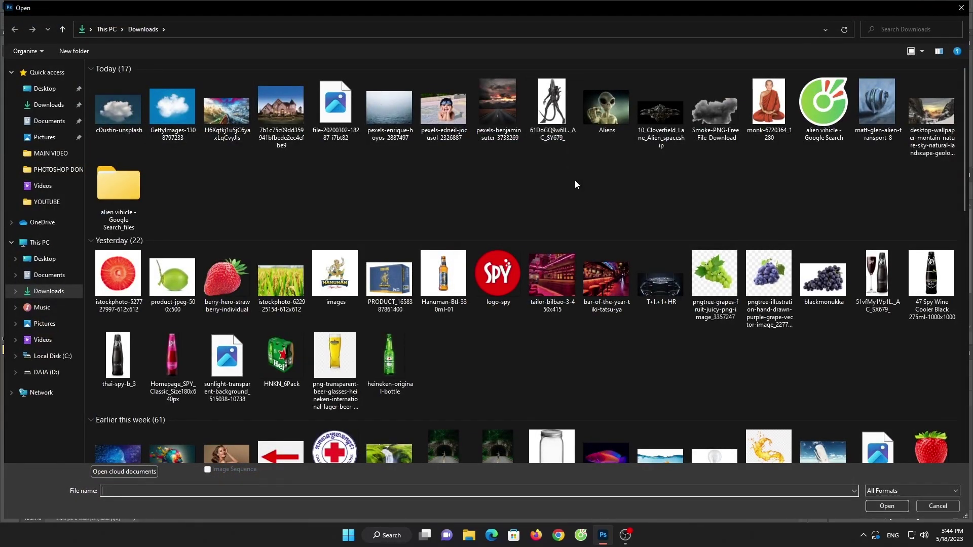
{"action": "double_click", "coordinate": [285, 114]}
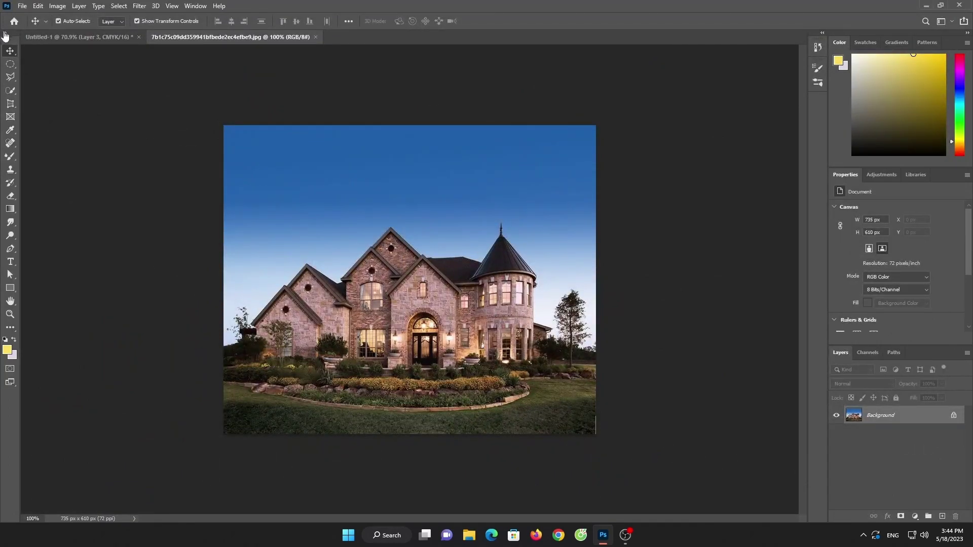
{"action": "left_click", "coordinate": [14, 159]}
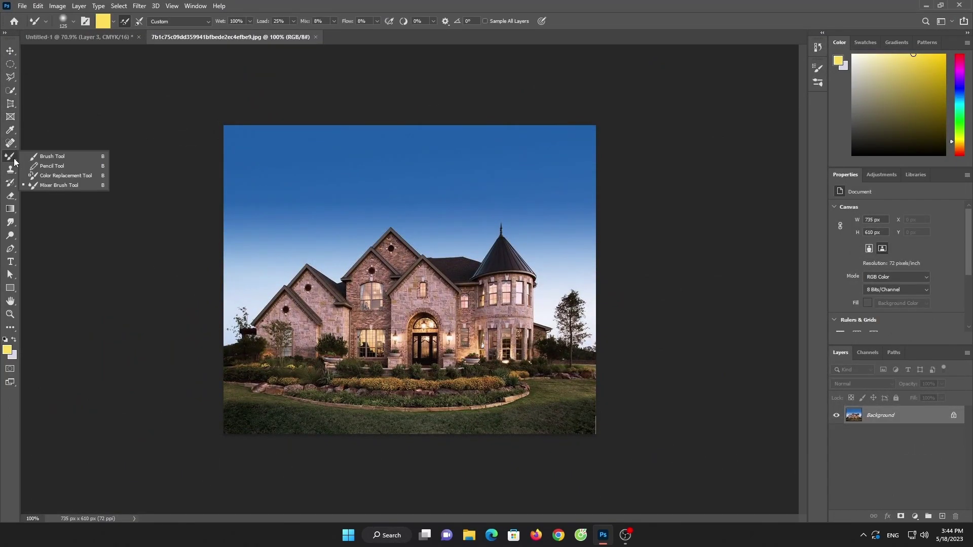
{"action": "right_click", "coordinate": [10, 90]}
{"action": "left_click", "coordinate": [51, 100]}
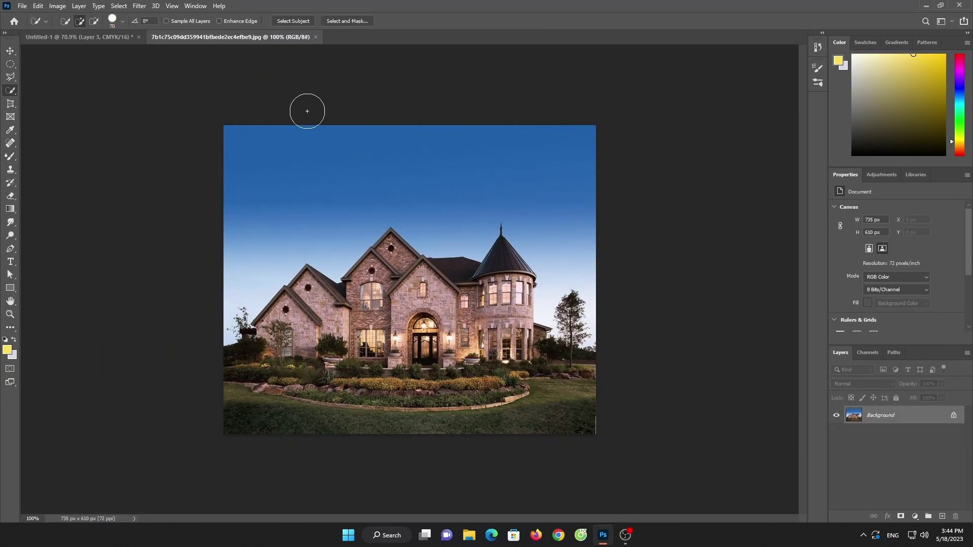
- Select Subject, add the lawn to the selection, and drag it up and left
{"action": "left_click", "coordinate": [300, 21]}
{"action": "mouse_move", "coordinate": [517, 364]}
{"action": "left_mouse_down"}
{"action": "mouse_move", "coordinate": [521, 402]}
{"action": "mouse_move", "coordinate": [276, 413]}
{"action": "left_mouse_up"}
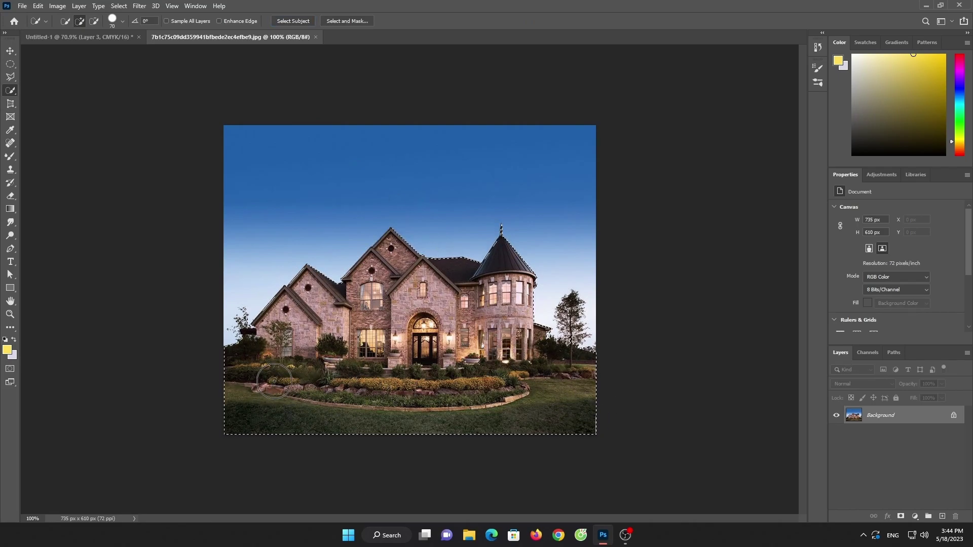
{"action": "key", "text": "v"}
{"action": "left_click_drag", "start_coordinate": [436, 294], "coordinate": [59, 33]}
- Place the mansion in the landscape, scaled to 514 × 291 px, atop the strawberry's cut top
{"action": "left_click_drag", "start_coordinate": [424, 293], "coordinate": [424, 294]}
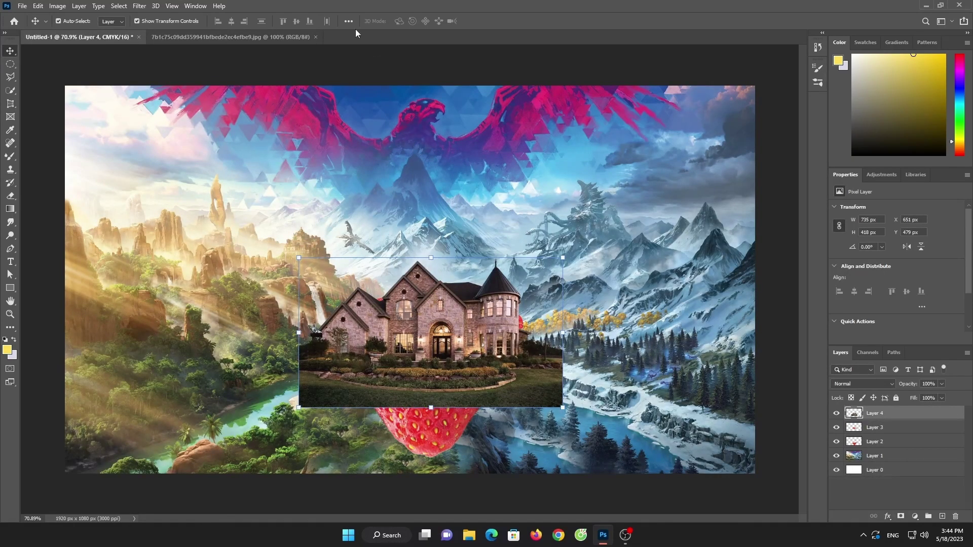
{"action": "left_click_drag", "start_coordinate": [562, 258], "coordinate": [468, 311]}
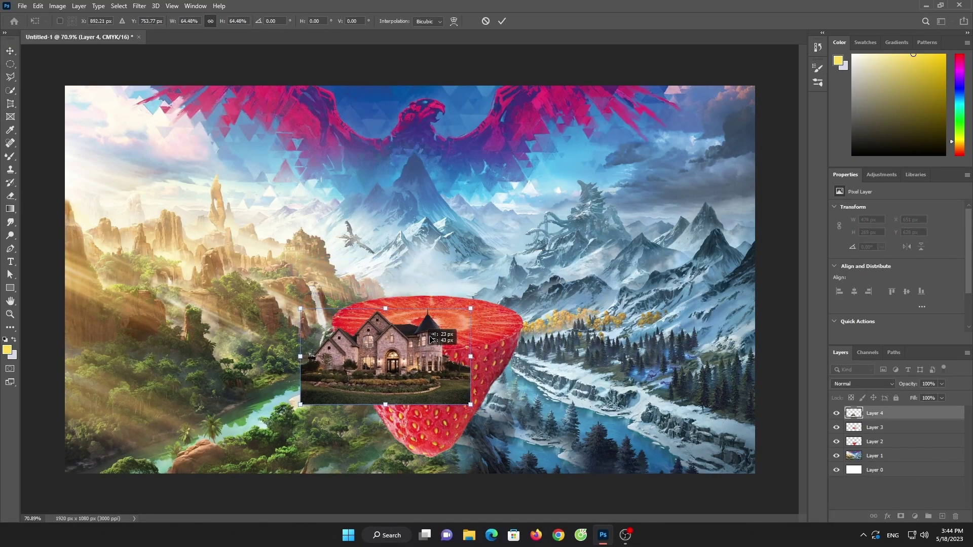
{"action": "left_click_drag", "start_coordinate": [406, 378], "coordinate": [461, 305]}
{"action": "left_click_drag", "start_coordinate": [522, 335], "coordinate": [538, 343]}
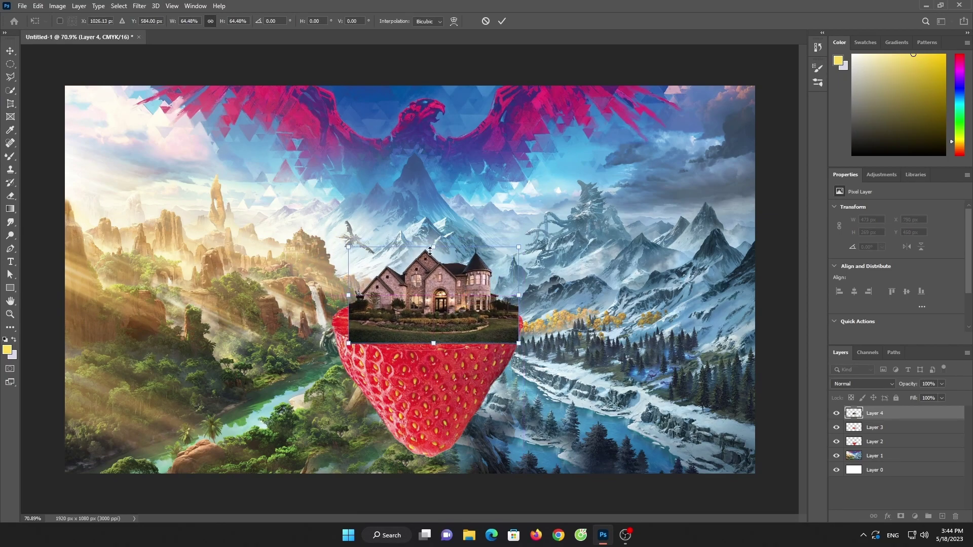
{"action": "left_click_drag", "start_coordinate": [439, 288], "coordinate": [447, 289]}
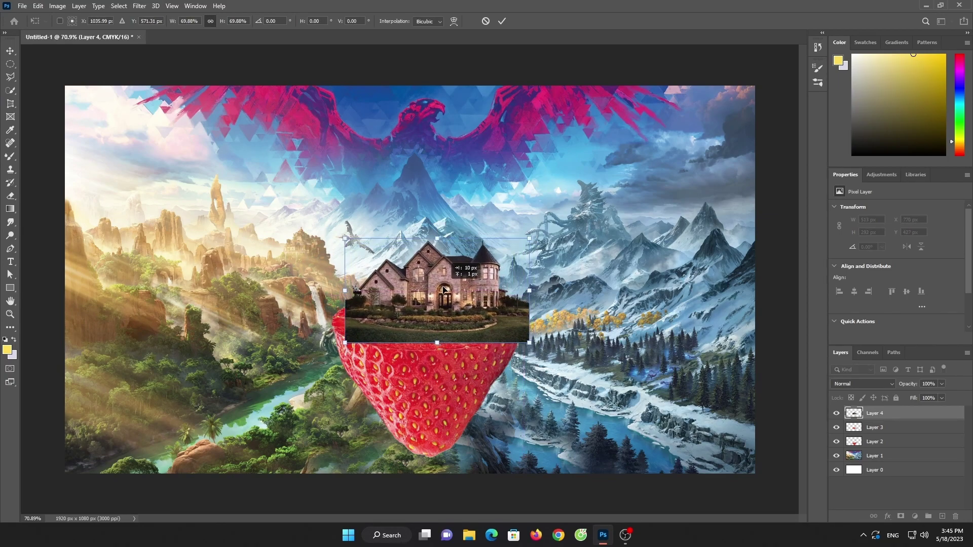
{"action": "left_click", "coordinate": [501, 20]}
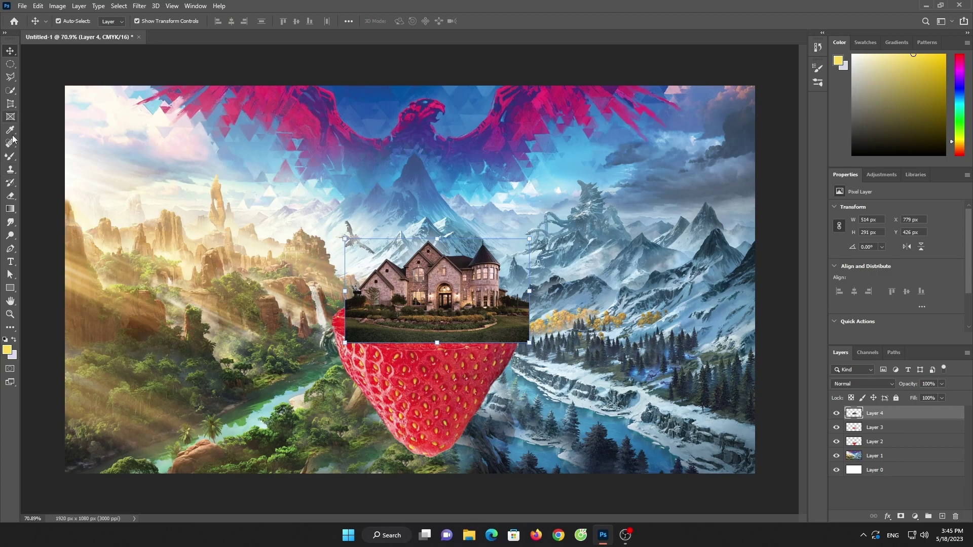
- Try the Clone Stamp on the house edge and dismiss the missing-source warning
{"action": "left_click", "coordinate": [10, 169]}
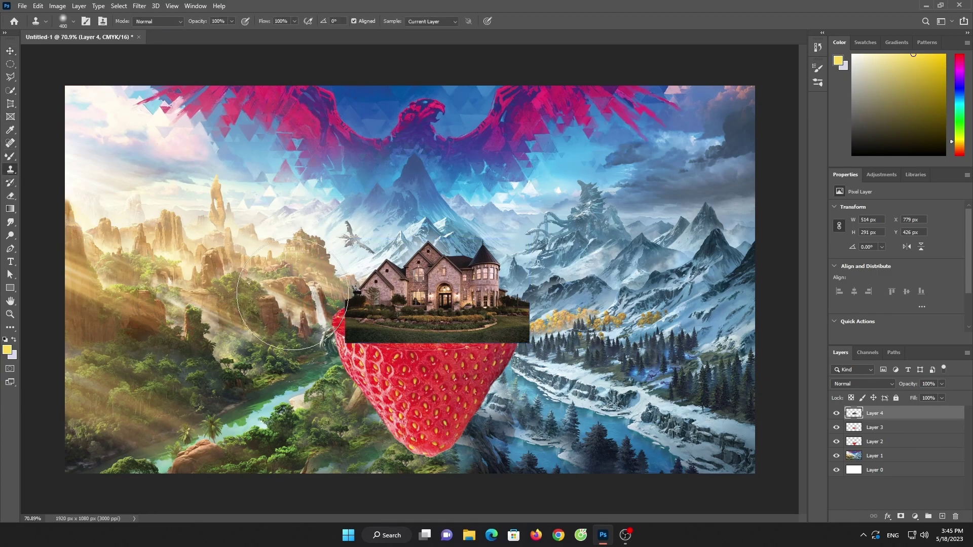
{"action": "left_click", "coordinate": [373, 330]}
{"action": "left_click", "coordinate": [495, 206]}
- With a 150 px eraser, erase the house's dark strip and left-edge pixels, then nudge it
{"action": "left_click", "coordinate": [10, 196]}
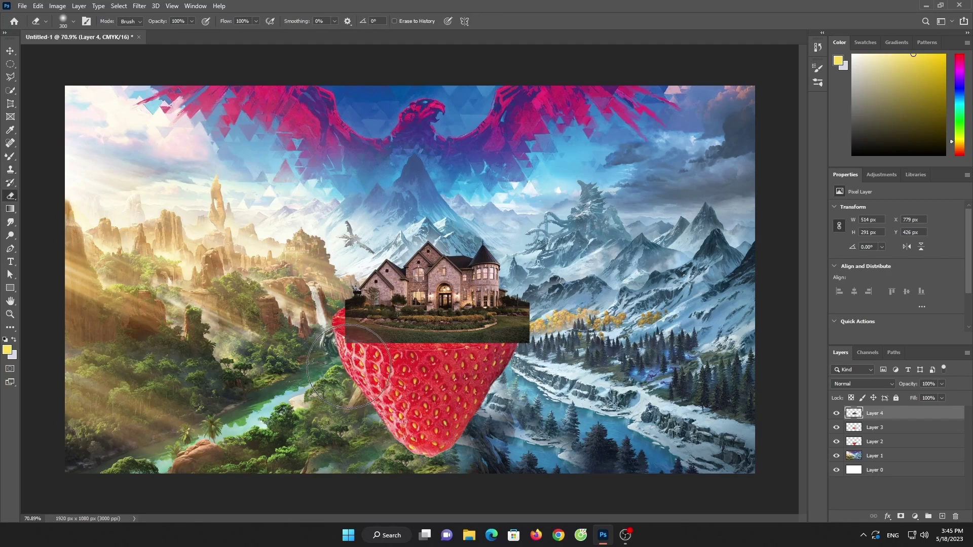
{"action": "key", "text": "bracketleft"}
{"action": "key", "text": "bracketleft"}
{"action": "key", "text": "bracketleft"}
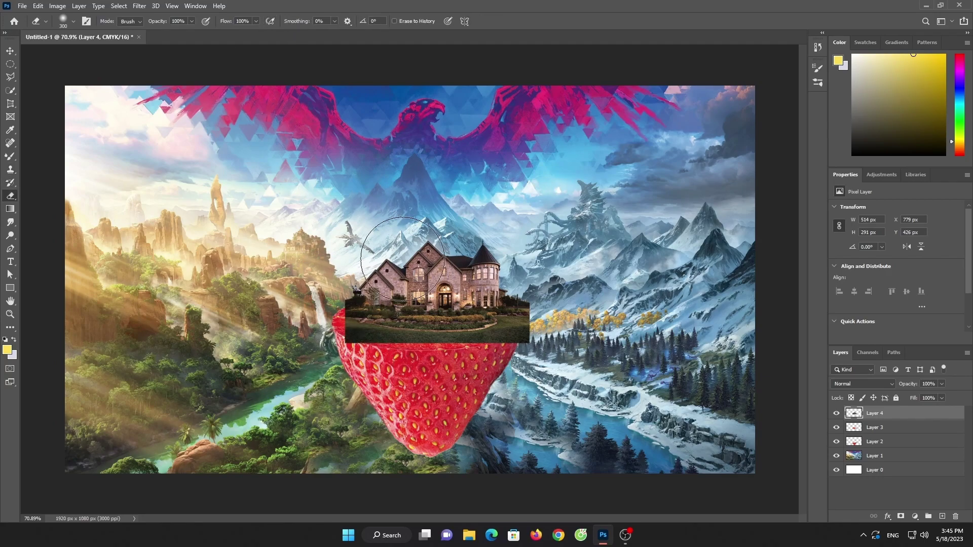
{"action": "mouse_move", "coordinate": [362, 329]}
{"action": "left_mouse_down"}
{"action": "mouse_move", "coordinate": [470, 350]}
{"action": "mouse_move", "coordinate": [530, 290]}
{"action": "mouse_move", "coordinate": [528, 322]}
{"action": "left_mouse_up"}
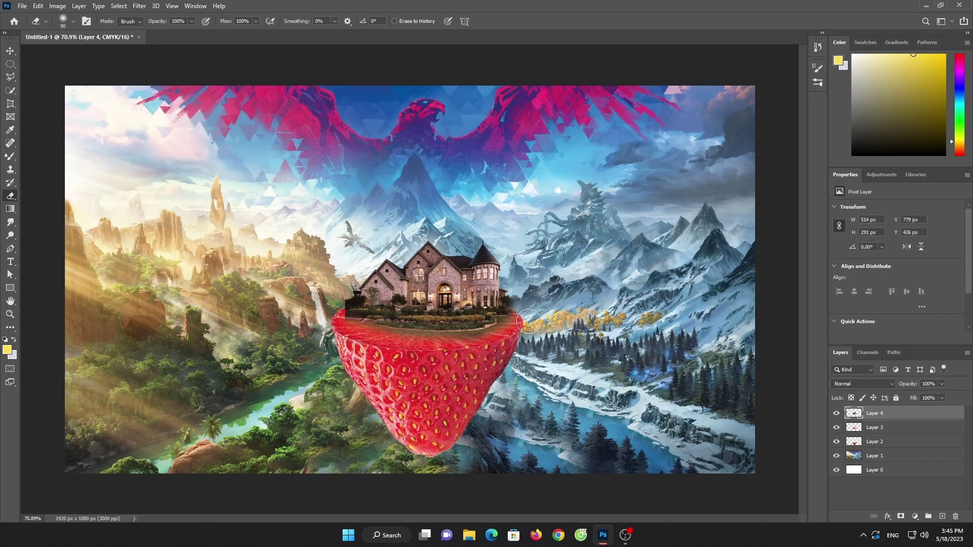
{"action": "left_click_drag", "start_coordinate": [339, 306], "coordinate": [342, 322]}
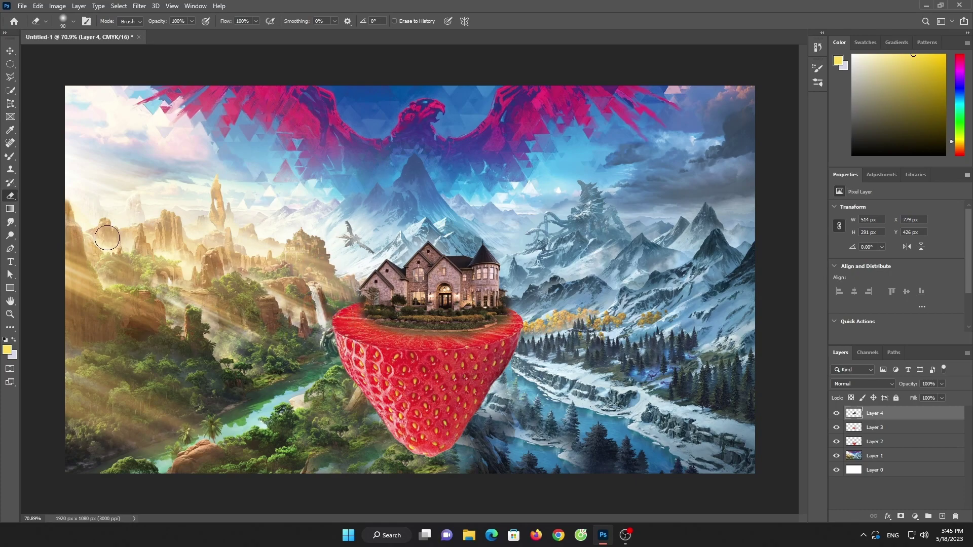
{"action": "left_click", "coordinate": [10, 51]}
{"action": "left_click_drag", "start_coordinate": [439, 276], "coordinate": [433, 286]}
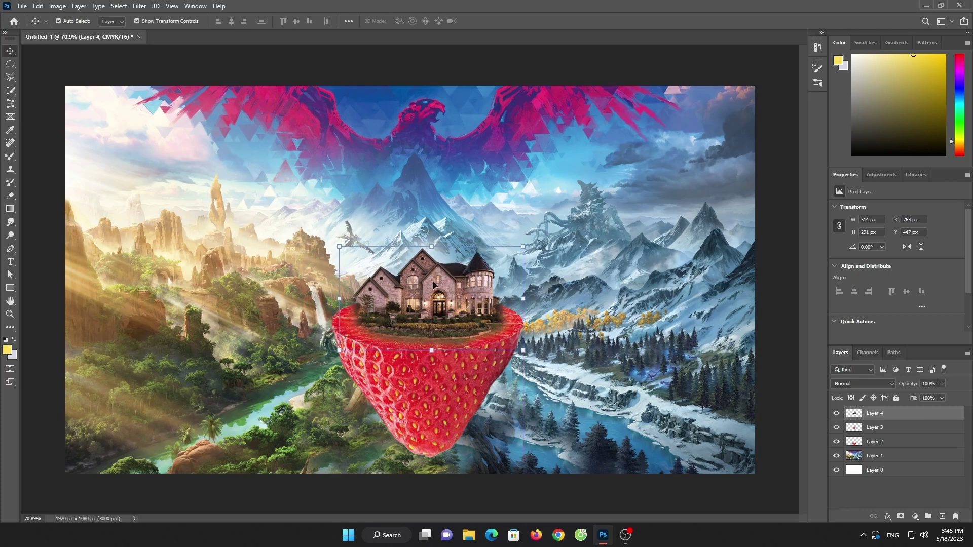
- Paste the strawberry's leafy top onto a new layer, shrink it and place it above the house
{"action": "left_click", "coordinate": [942, 516]}
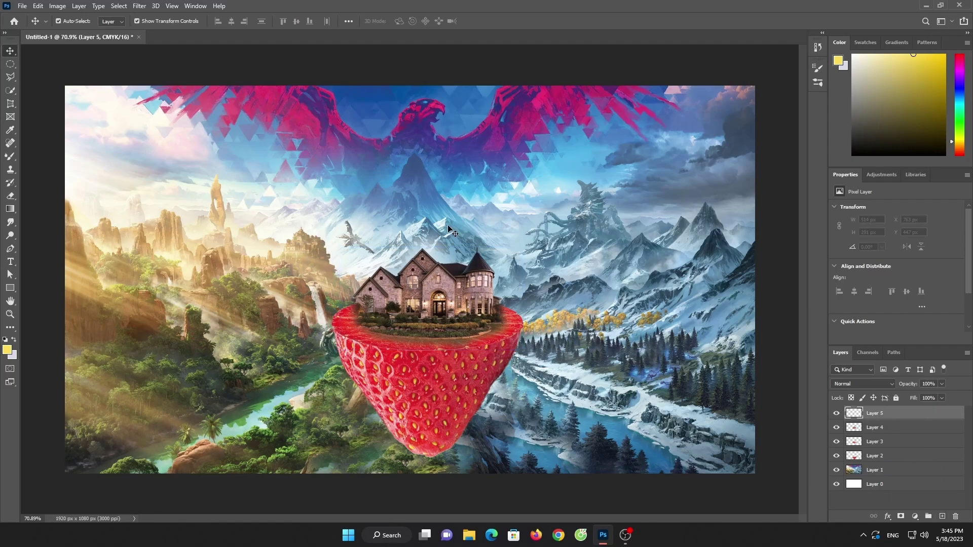
{"action": "left_click", "coordinate": [37, 6]}
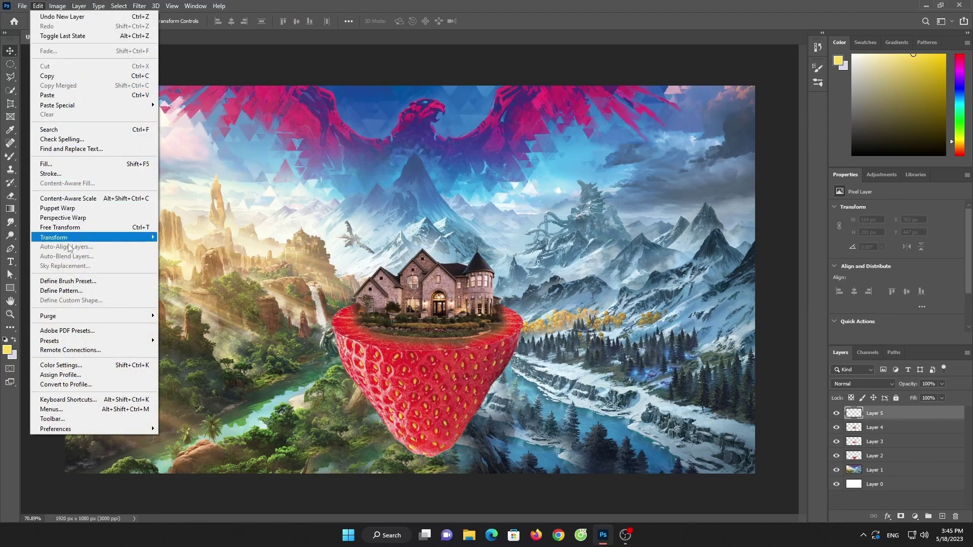
{"action": "left_click", "coordinate": [47, 95]}
{"action": "mouse_move", "coordinate": [412, 283]}
{"action": "left_mouse_down"}
{"action": "mouse_move", "coordinate": [429, 159]}
{"action": "mouse_move", "coordinate": [433, 166]}
{"action": "left_mouse_up"}
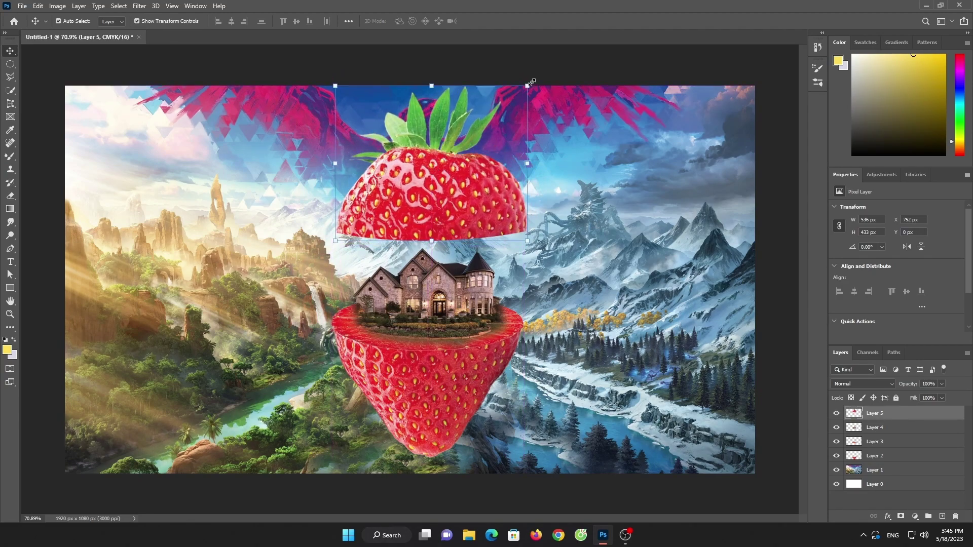
{"action": "key", "text": "ctrl+t"}
{"action": "left_click_drag", "start_coordinate": [527, 85], "coordinate": [521, 100]}
{"action": "left_click_drag", "start_coordinate": [426, 171], "coordinate": [429, 177]}
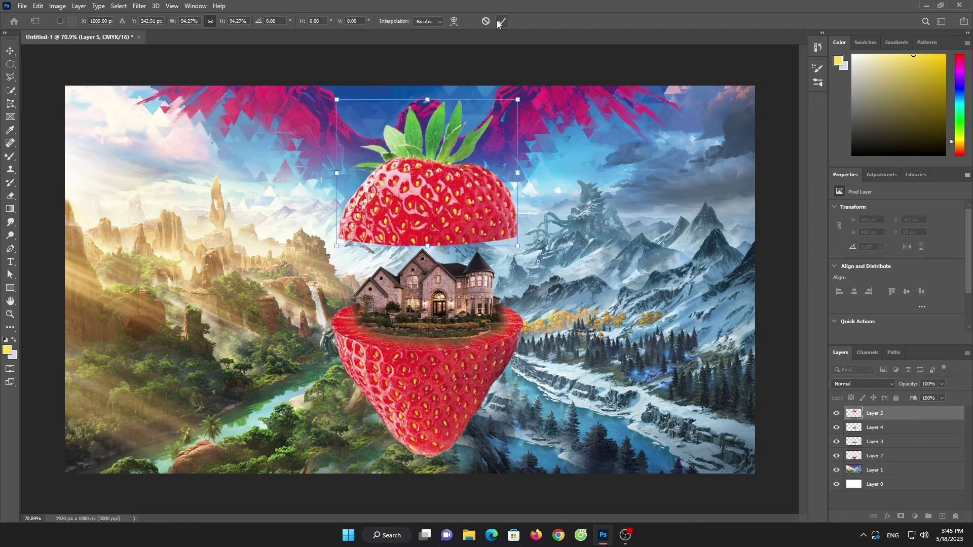
{"action": "left_click", "coordinate": [502, 21]}
- Open the strawberry-slice photo, Select Subject, and drag the slice into Untitled-1
{"action": "left_click", "coordinate": [22, 6]}
{"action": "left_click", "coordinate": [30, 28]}
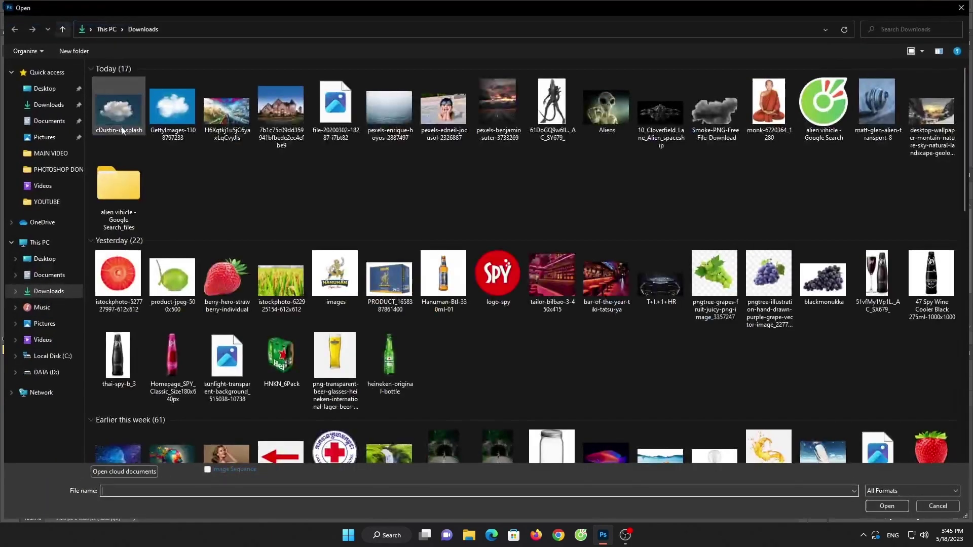
{"action": "left_click", "coordinate": [120, 275]}
{"action": "double_click", "coordinate": [120, 275]}
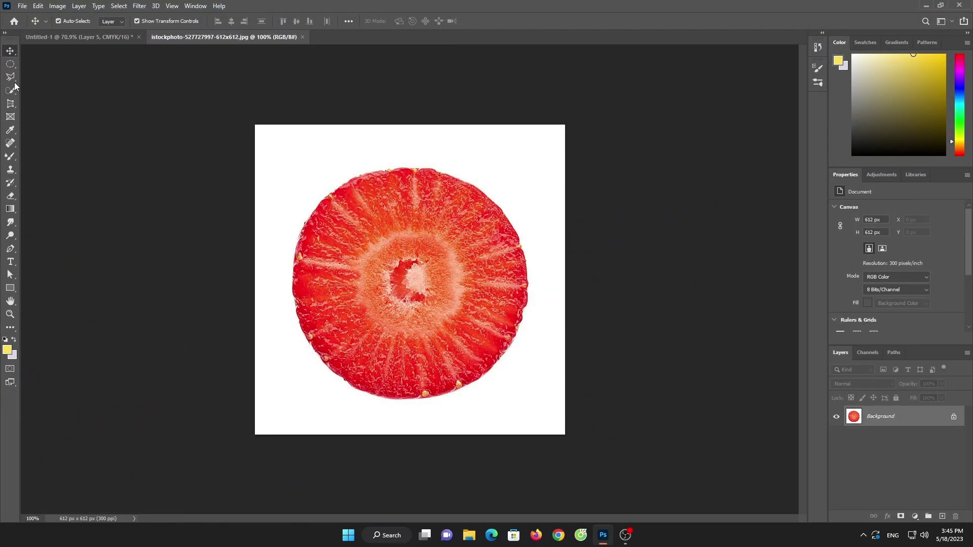
{"action": "left_click", "coordinate": [10, 90]}
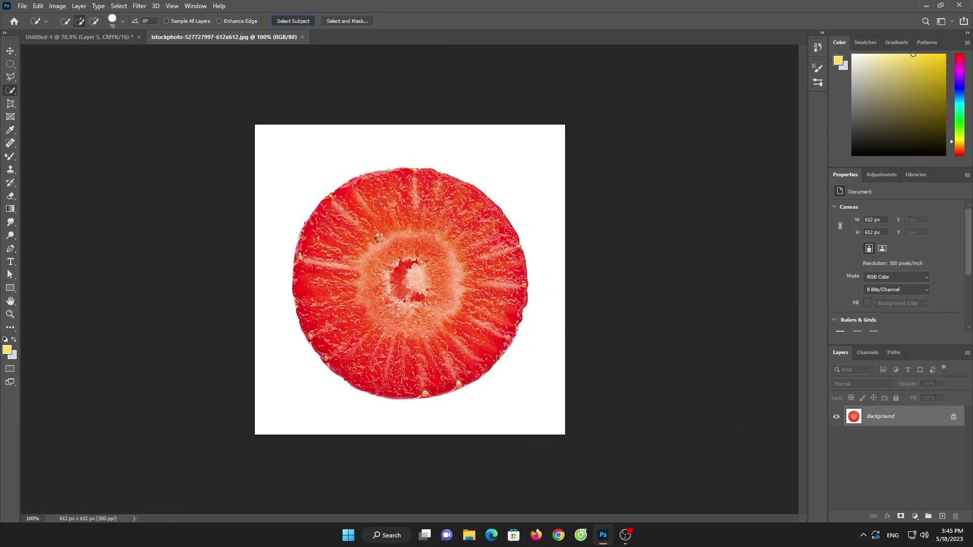
{"action": "left_click", "coordinate": [293, 21]}
{"action": "left_click", "coordinate": [10, 51]}
{"action": "mouse_move", "coordinate": [410, 278]}
{"action": "left_mouse_down"}
{"action": "mouse_move", "coordinate": [137, 108]}
{"action": "mouse_move", "coordinate": [416, 224]}
{"action": "left_mouse_up"}
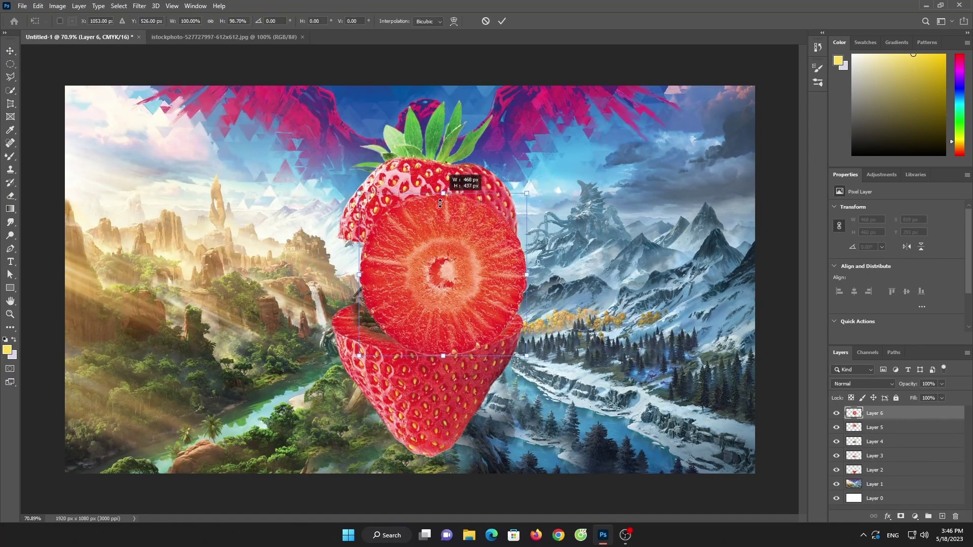
- Transform the slice into a thin, wide disc (498 × 98 px) under the floating top half
{"action": "mouse_move", "coordinate": [442, 190]}
{"action": "left_mouse_down"}
{"action": "mouse_move", "coordinate": [442, 323]}
{"action": "mouse_move", "coordinate": [417, 235]}
{"action": "left_mouse_up"}
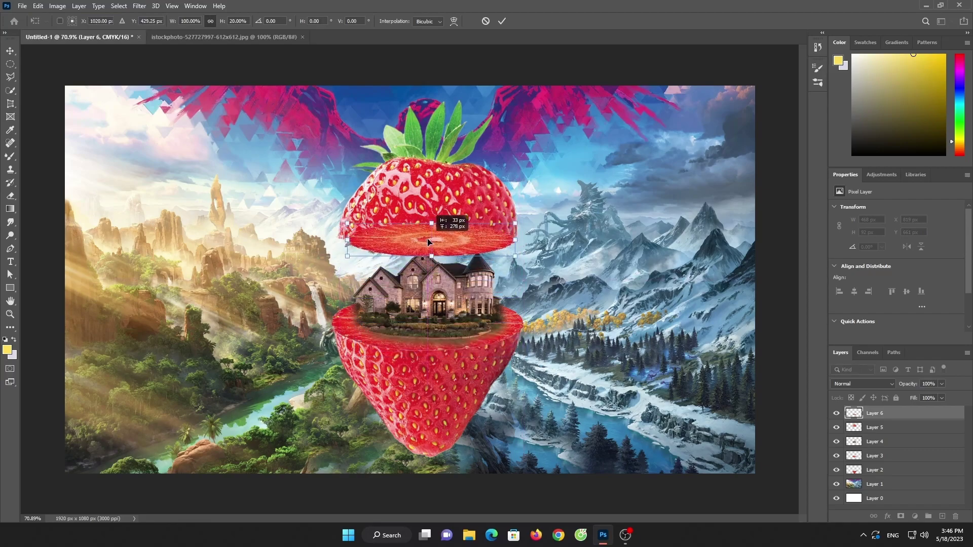
{"action": "left_click_drag", "start_coordinate": [510, 236], "coordinate": [516, 234]}
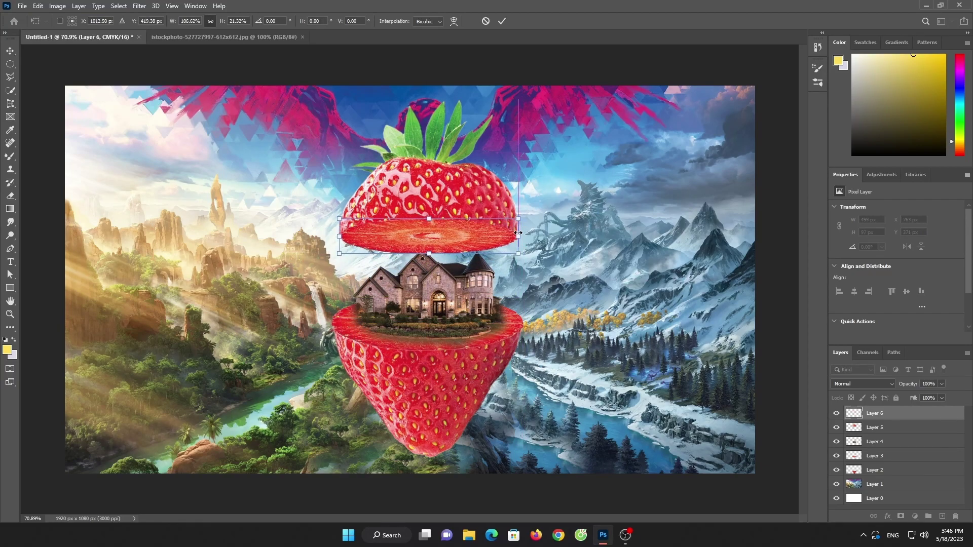
{"action": "left_click_drag", "start_coordinate": [453, 239], "coordinate": [451, 224]}
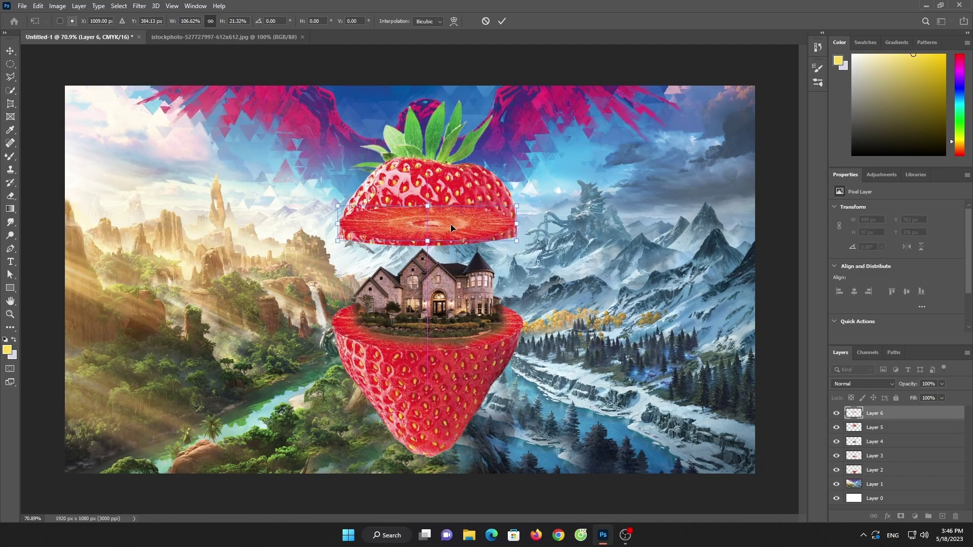
{"action": "left_click", "coordinate": [503, 22]}
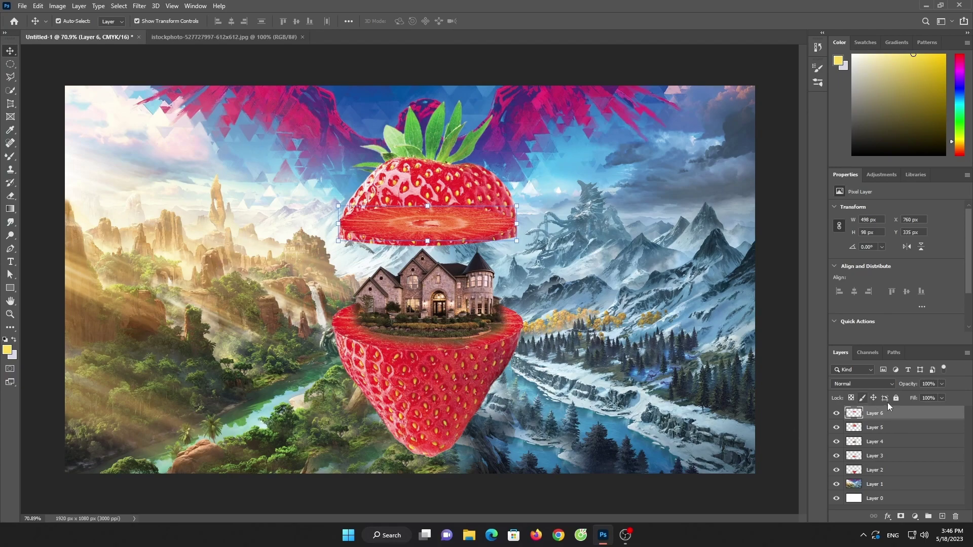
- On Layer 5, erase stray pixels along the strawberry top's lower edge
{"action": "left_click", "coordinate": [868, 430]}
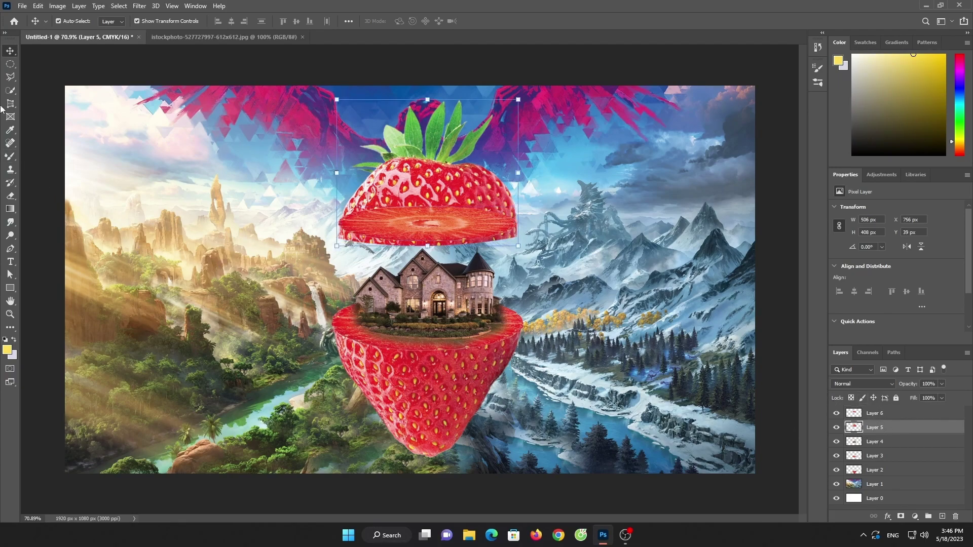
{"action": "left_click", "coordinate": [10, 198]}
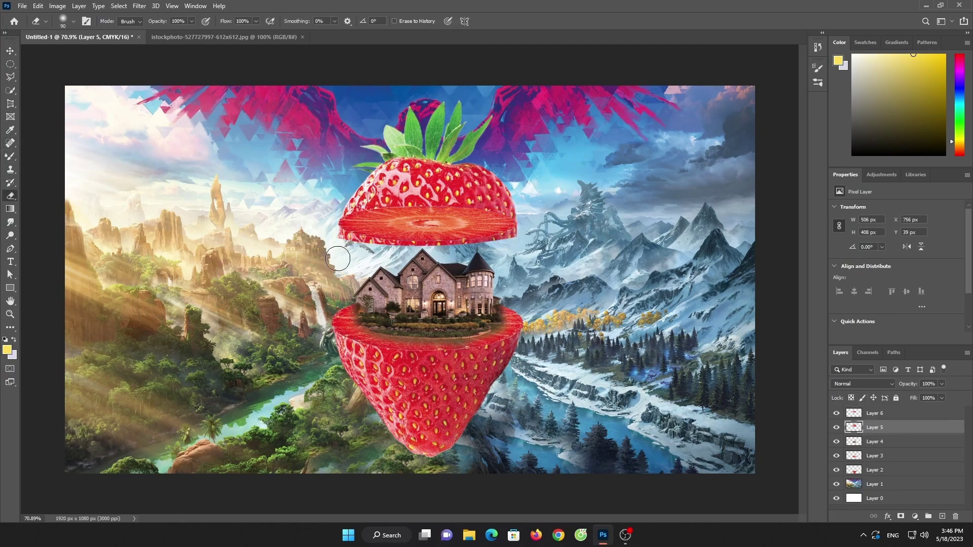
{"action": "left_click_drag", "start_coordinate": [344, 240], "coordinate": [430, 251]}
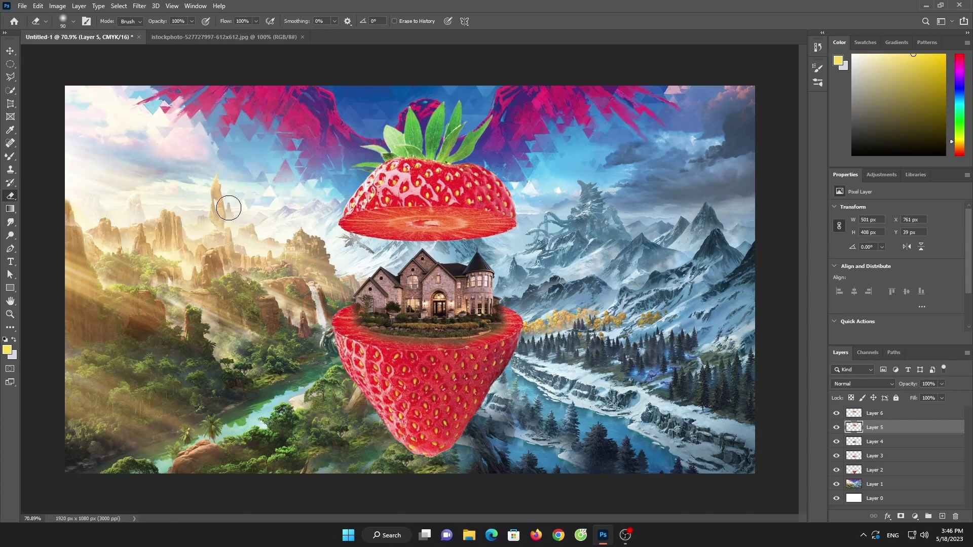
- Open leaf_198990134 and the leafy branch image from DATA (D:) > photo from chrome for design
{"action": "left_click", "coordinate": [22, 5]}
{"action": "left_click", "coordinate": [26, 26]}
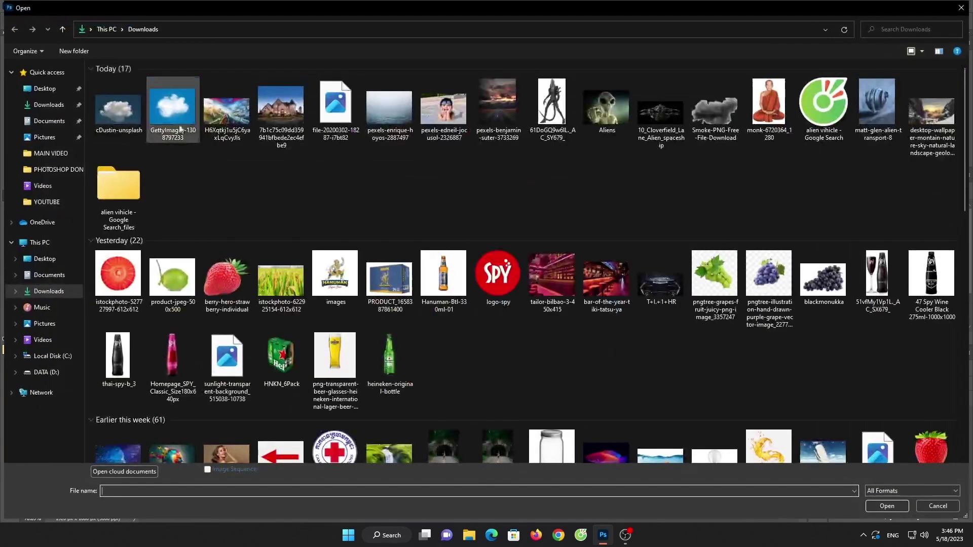
{"action": "scroll", "coordinate": [530, 245], "scroll_direction": "up", "scroll_amount": 2}
{"action": "scroll", "coordinate": [537, 244], "scroll_direction": "down", "scroll_amount": 10}
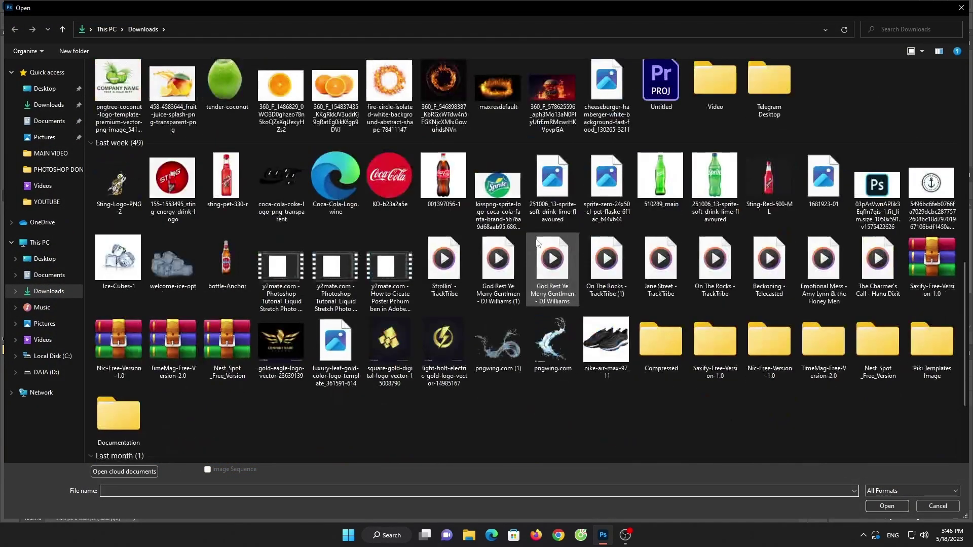
{"action": "scroll", "coordinate": [537, 243], "scroll_direction": "down", "scroll_amount": 5}
{"action": "left_click", "coordinate": [36, 170]}
{"action": "left_click", "coordinate": [28, 243]}
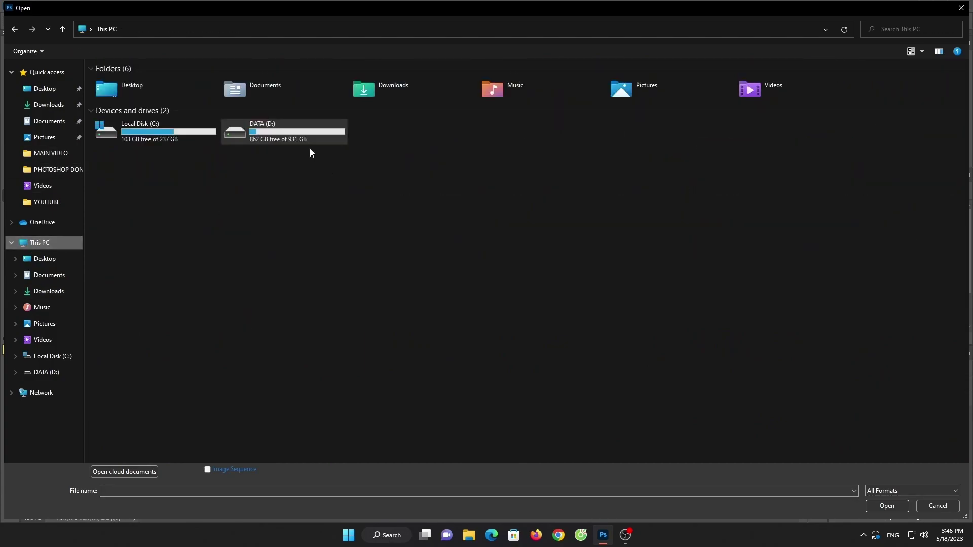
{"action": "double_click", "coordinate": [306, 143]}
{"action": "double_click", "coordinate": [193, 112]}
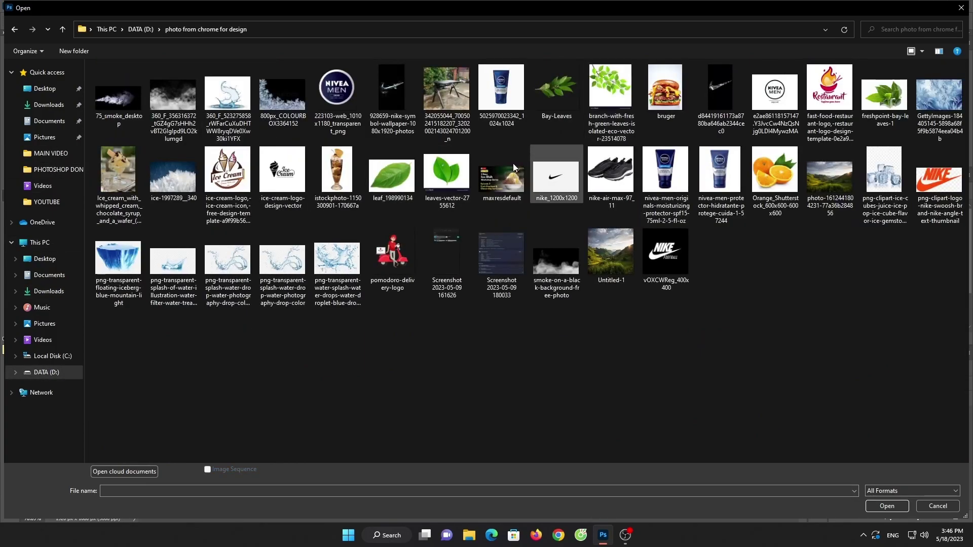
{"action": "left_click", "coordinate": [393, 175]}
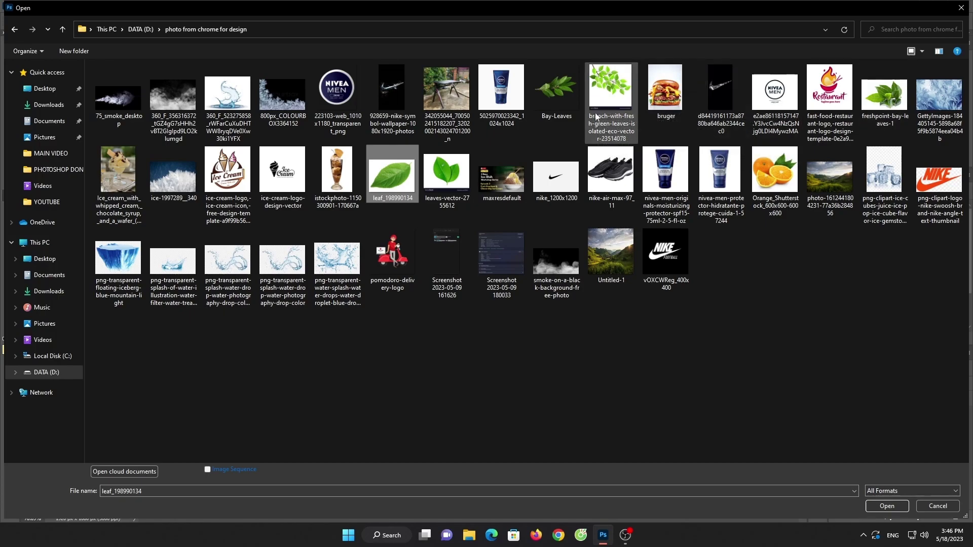
{"action": "left_click", "coordinate": [608, 92], "text": "ctrl"}
{"action": "left_click", "coordinate": [887, 505]}
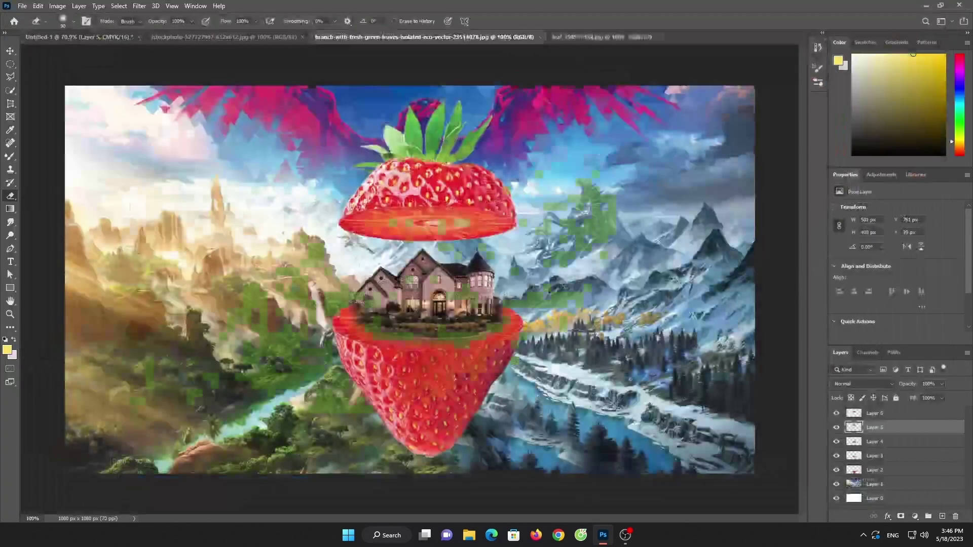
- Select the leaf subject and drag it into the strawberry composition
{"action": "left_click", "coordinate": [12, 89]}
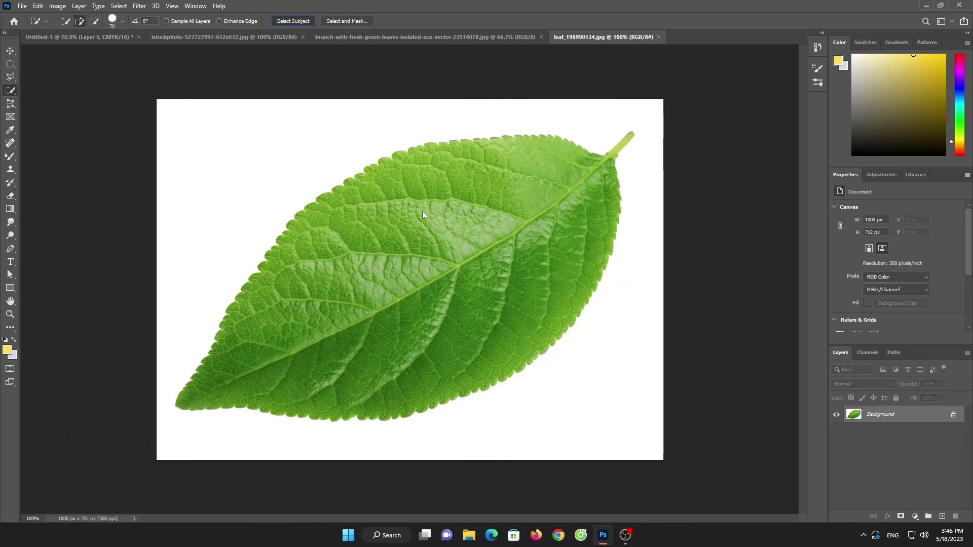
{"action": "left_click", "coordinate": [293, 21]}
{"action": "key", "text": "v"}
{"action": "mouse_move", "coordinate": [420, 203]}
{"action": "left_mouse_down"}
{"action": "mouse_move", "coordinate": [115, 61]}
{"action": "mouse_move", "coordinate": [96, 36]}
{"action": "mouse_move", "coordinate": [522, 258]}
{"action": "left_mouse_up"}
- Shrink the first leaf to about half size, tilt it, and place it beside the upper slice
{"action": "key", "text": "ctrl+t"}
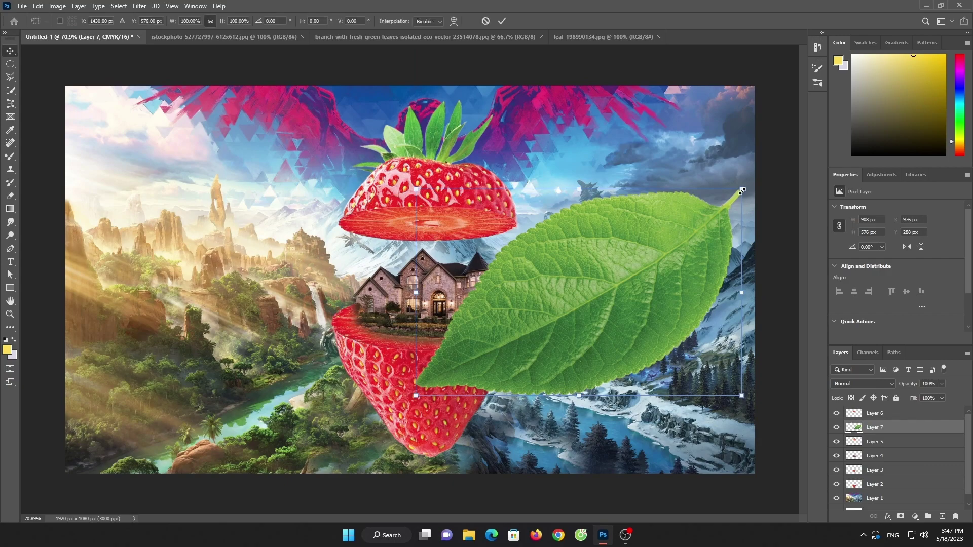
{"action": "left_click_drag", "start_coordinate": [744, 187], "coordinate": [559, 305]}
{"action": "left_click_drag", "start_coordinate": [507, 350], "coordinate": [608, 205]}
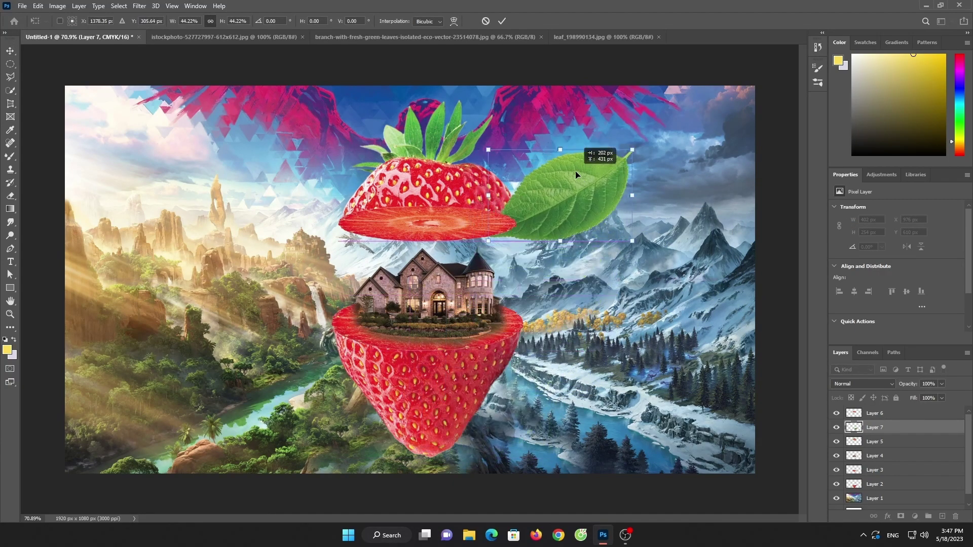
{"action": "left_click_drag", "start_coordinate": [878, 424], "coordinate": [876, 412]}
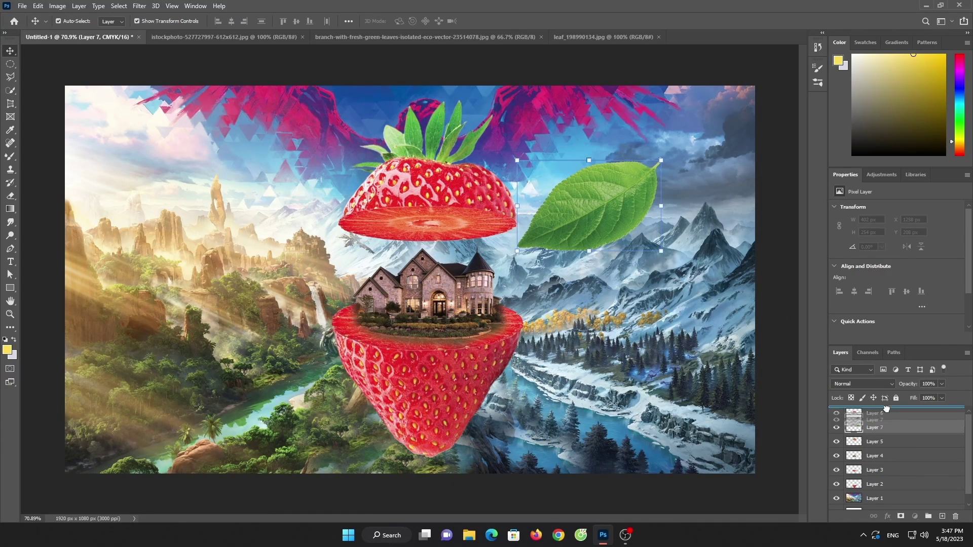
{"action": "left_click_drag", "start_coordinate": [661, 161], "coordinate": [594, 182]}
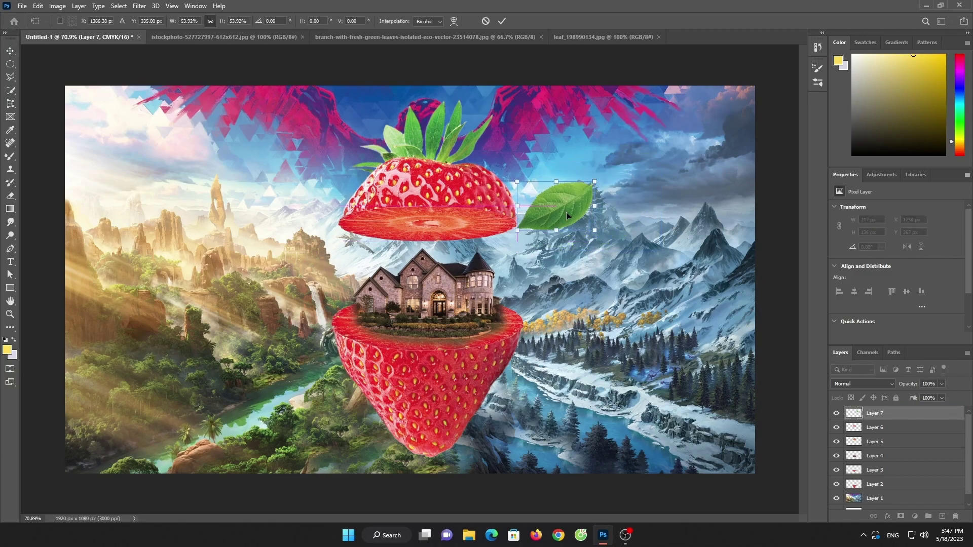
{"action": "left_click_drag", "start_coordinate": [607, 243], "coordinate": [619, 208]}
{"action": "left_click_drag", "start_coordinate": [552, 200], "coordinate": [559, 217]}
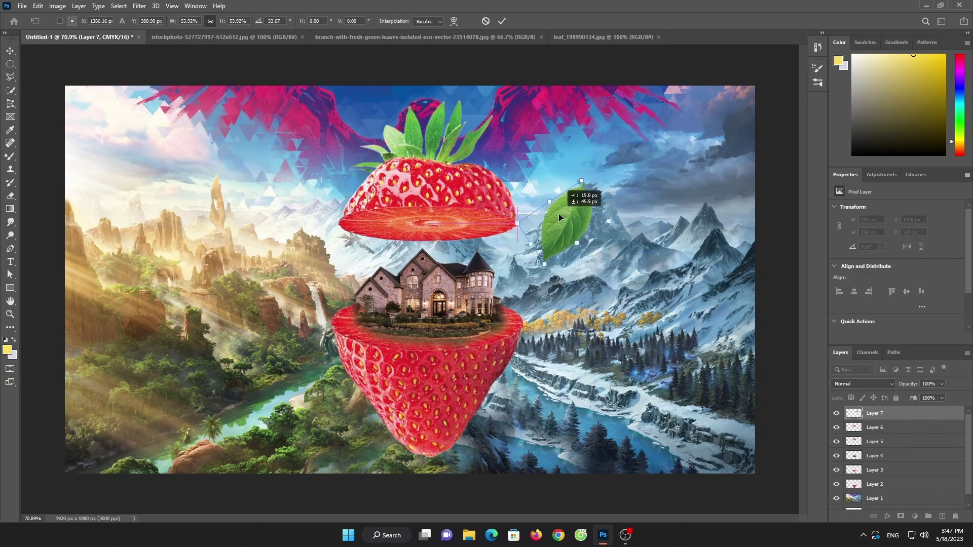
{"action": "left_click", "coordinate": [501, 21]}
- Add a second leaf, shrunk, rotated and placed on the other side of the upper slice
{"action": "left_click", "coordinate": [603, 37]}
{"action": "left_click_drag", "start_coordinate": [521, 109], "coordinate": [80, 37]}
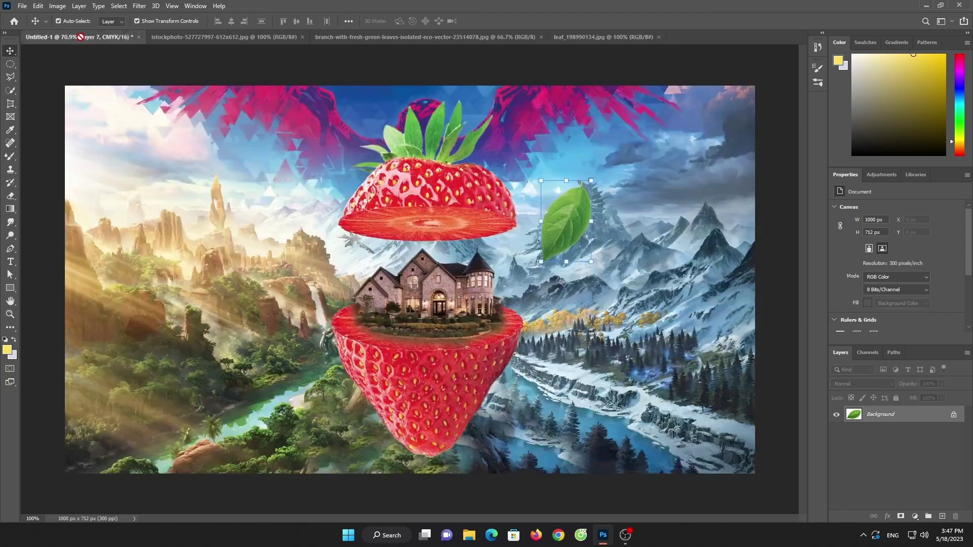
{"action": "left_click_drag", "start_coordinate": [221, 197], "coordinate": [243, 238]}
{"action": "key", "text": "ctrl+t"}
{"action": "left_click_drag", "start_coordinate": [406, 147], "coordinate": [237, 244]}
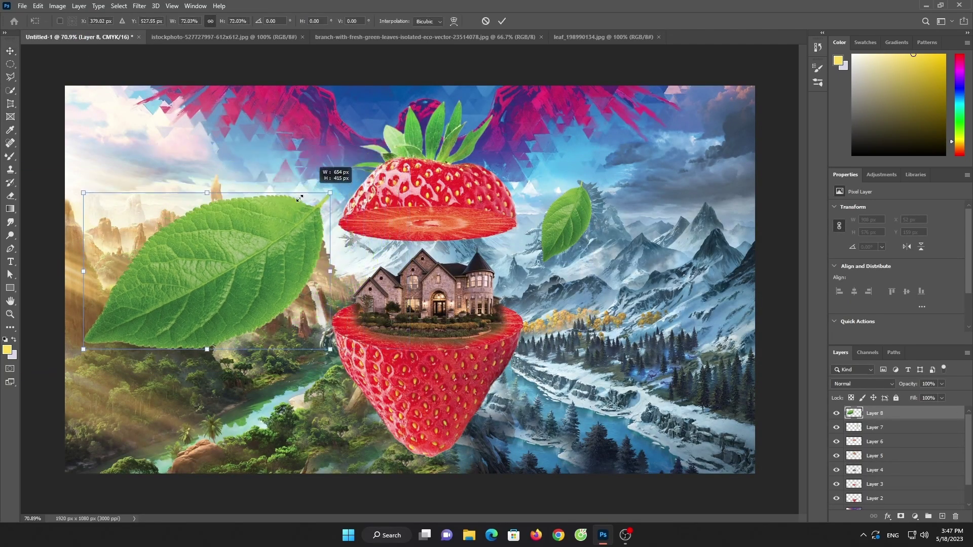
{"action": "left_click_drag", "start_coordinate": [248, 371], "coordinate": [203, 190]}
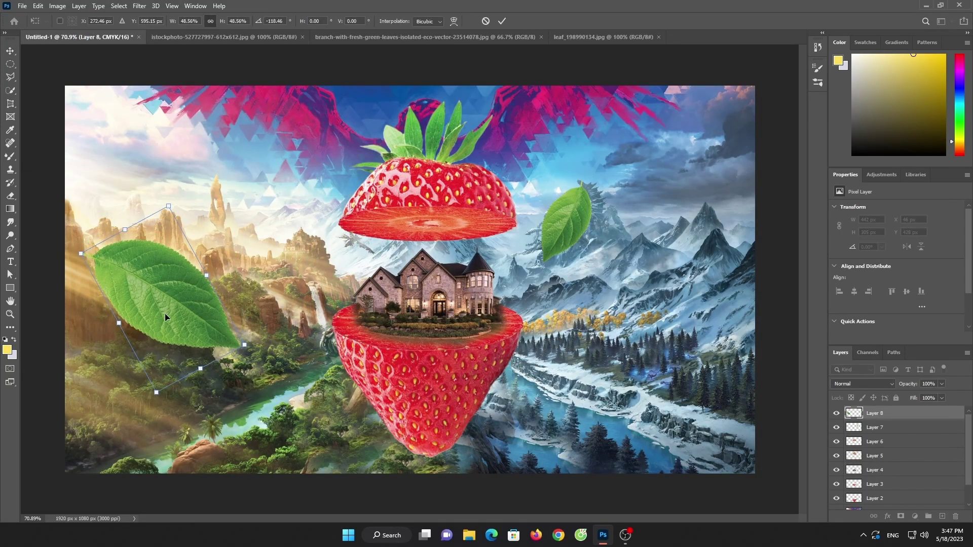
{"action": "left_click_drag", "start_coordinate": [165, 313], "coordinate": [271, 248]}
{"action": "left_click_drag", "start_coordinate": [274, 141], "coordinate": [272, 173]}
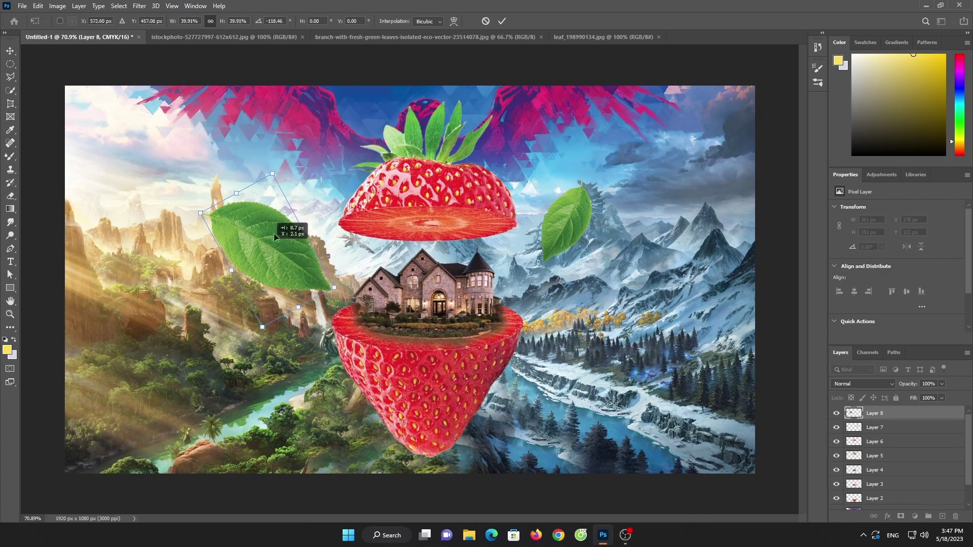
{"action": "left_click_drag", "start_coordinate": [273, 233], "coordinate": [276, 200]}
{"action": "left_click", "coordinate": [501, 20]}
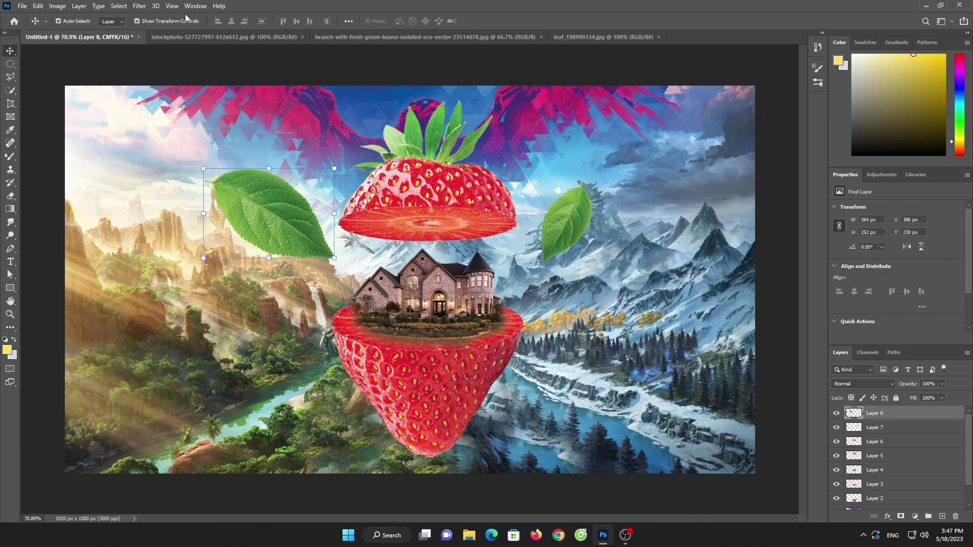
{"action": "left_click", "coordinate": [139, 6]}
{"action": "mouse_move", "coordinate": [194, 136]}
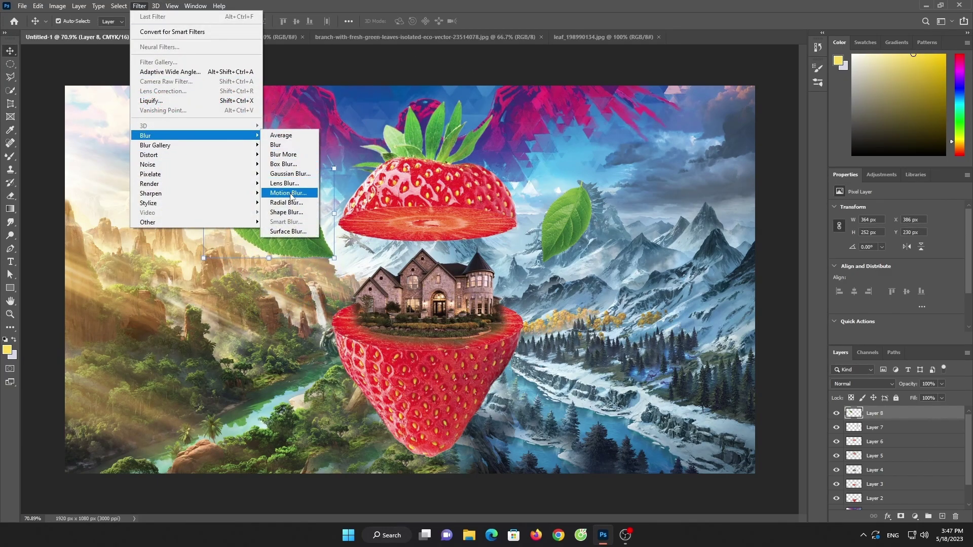
- Motion-blur both leaves, 12 px on the right one, and nudge the left leaf down-right
{"action": "left_click", "coordinate": [291, 196]}
{"action": "left_click", "coordinate": [260, 114]}
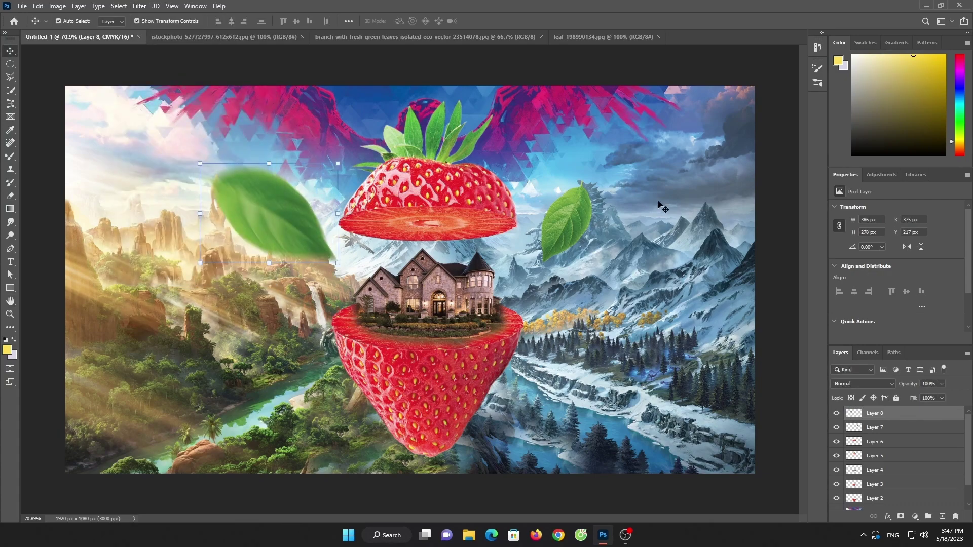
{"action": "left_click", "coordinate": [559, 234]}
{"action": "left_click", "coordinate": [140, 5]}
{"action": "mouse_move", "coordinate": [145, 135]}
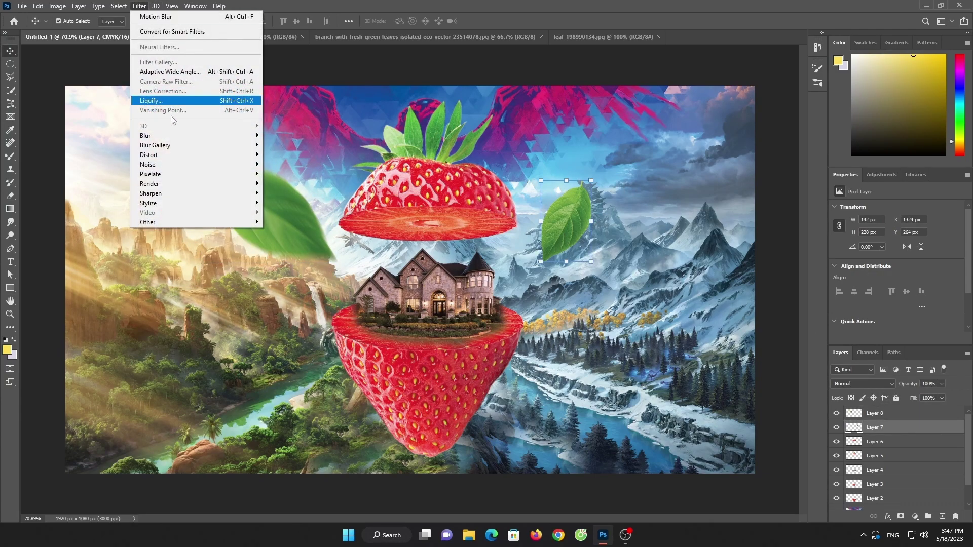
{"action": "left_click", "coordinate": [291, 196]}
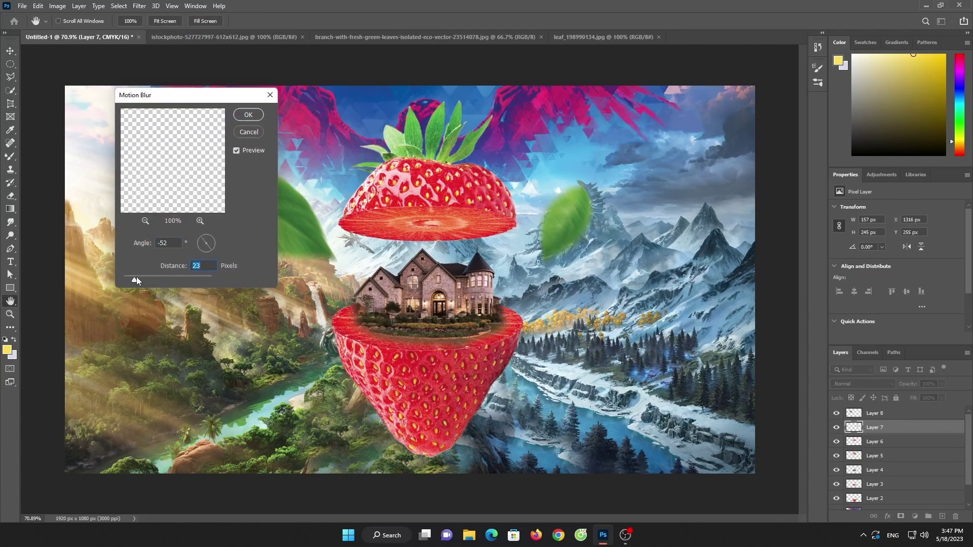
{"action": "left_click_drag", "start_coordinate": [132, 274], "coordinate": [129, 277]}
{"action": "left_click", "coordinate": [247, 115]}
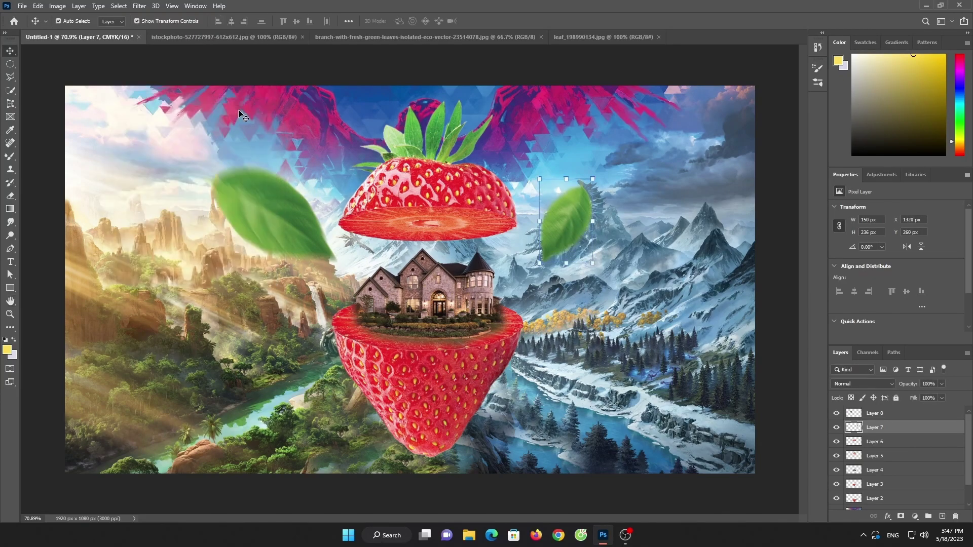
{"action": "left_click_drag", "start_coordinate": [275, 221], "coordinate": [284, 245]}
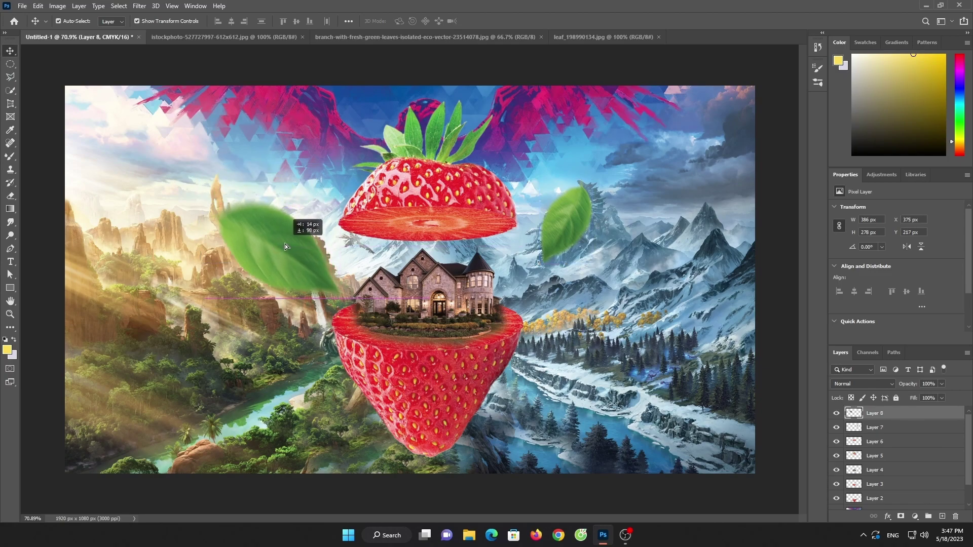
{"action": "left_click", "coordinate": [549, 71]}
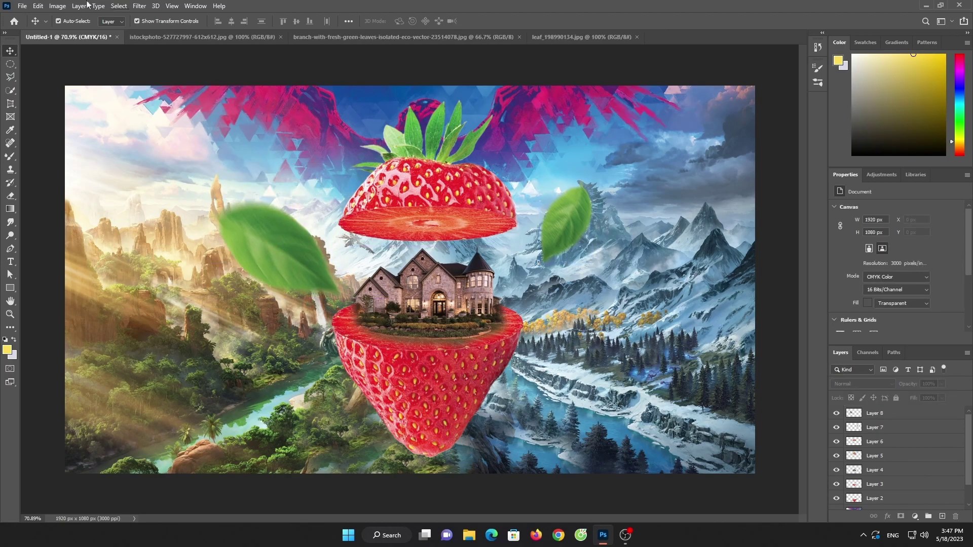
- Open the cloud photo from Downloads and drop it into Untitled-1 as Layer 9
{"action": "left_click", "coordinate": [25, 7]}
{"action": "left_click", "coordinate": [30, 28]}
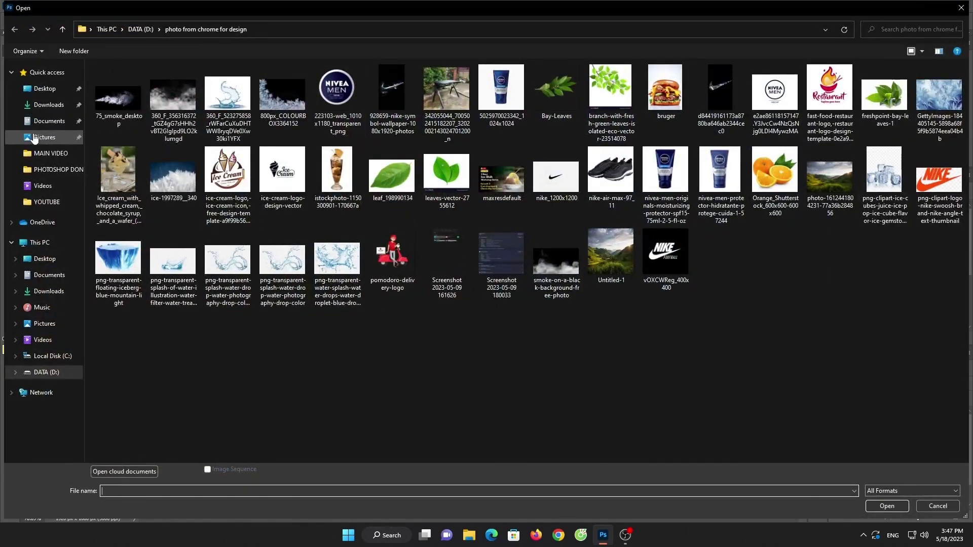
{"action": "left_click", "coordinate": [48, 104]}
{"action": "double_click", "coordinate": [175, 101]}
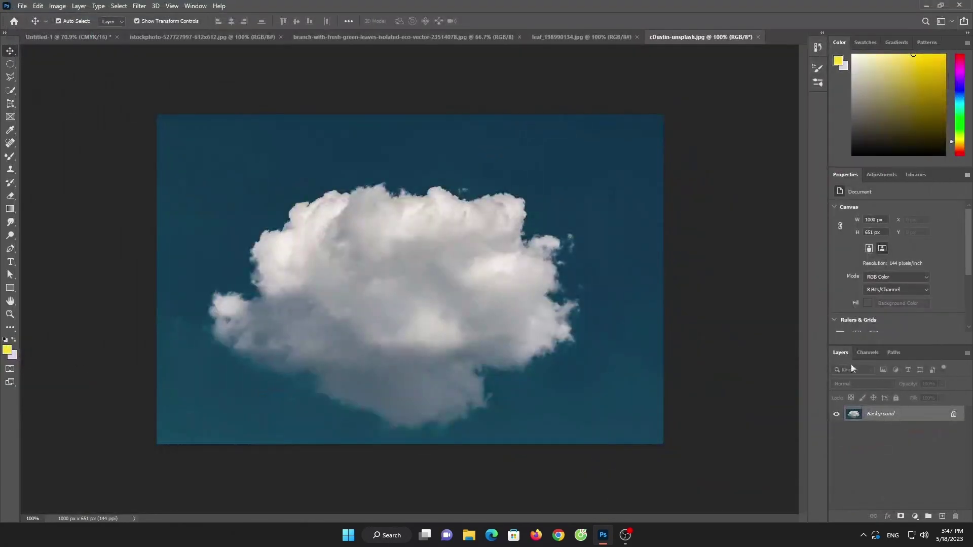
{"action": "left_click", "coordinate": [953, 414]}
{"action": "left_click_drag", "start_coordinate": [475, 271], "coordinate": [449, 333]}
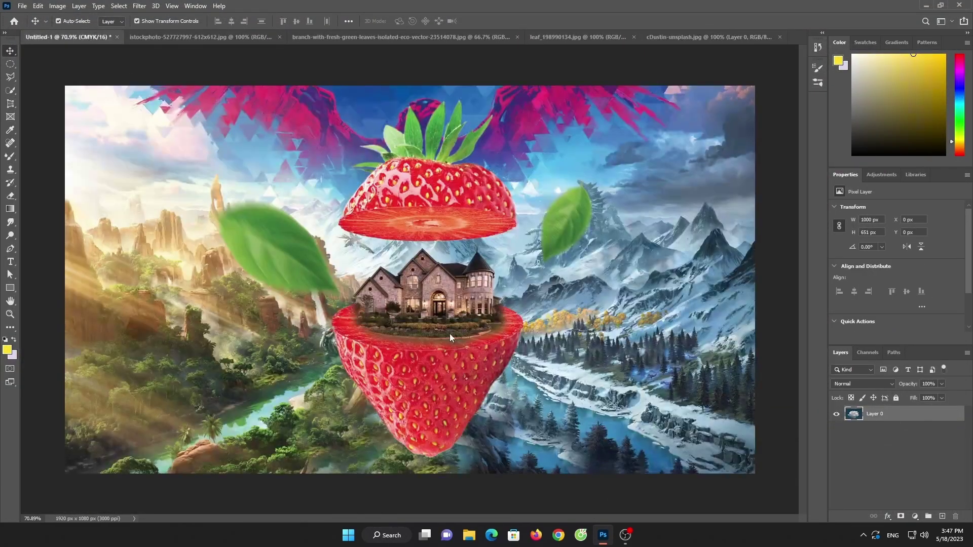
{"action": "left_click", "coordinate": [491, 206]}
- Scale the cloud to about 90% and centre it over the canvas
{"action": "left_click_drag", "start_coordinate": [629, 215], "coordinate": [482, 306]}
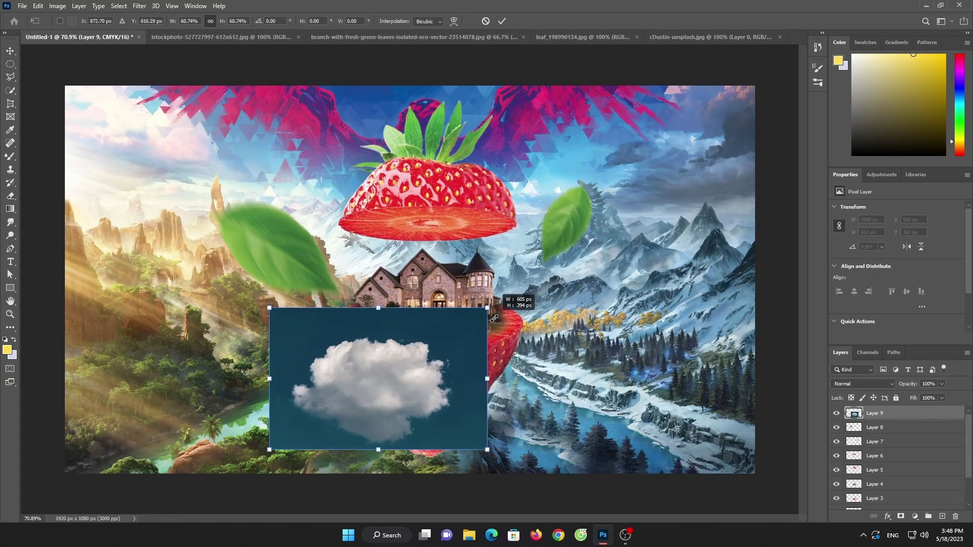
{"action": "left_click_drag", "start_coordinate": [433, 396], "coordinate": [501, 314]}
{"action": "left_click_drag", "start_coordinate": [560, 230], "coordinate": [678, 119]}
{"action": "left_click_drag", "start_coordinate": [498, 277], "coordinate": [451, 294]}
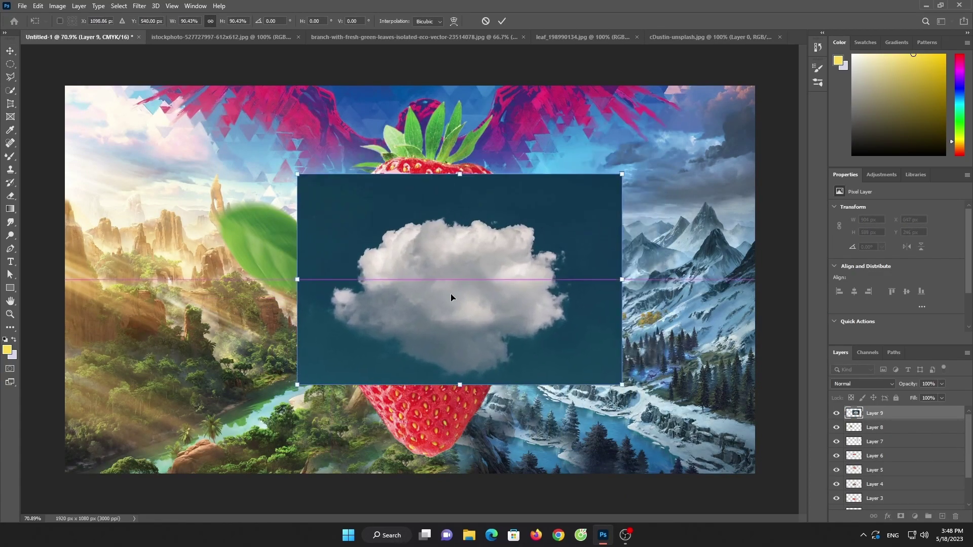
{"action": "left_click", "coordinate": [10, 197]}
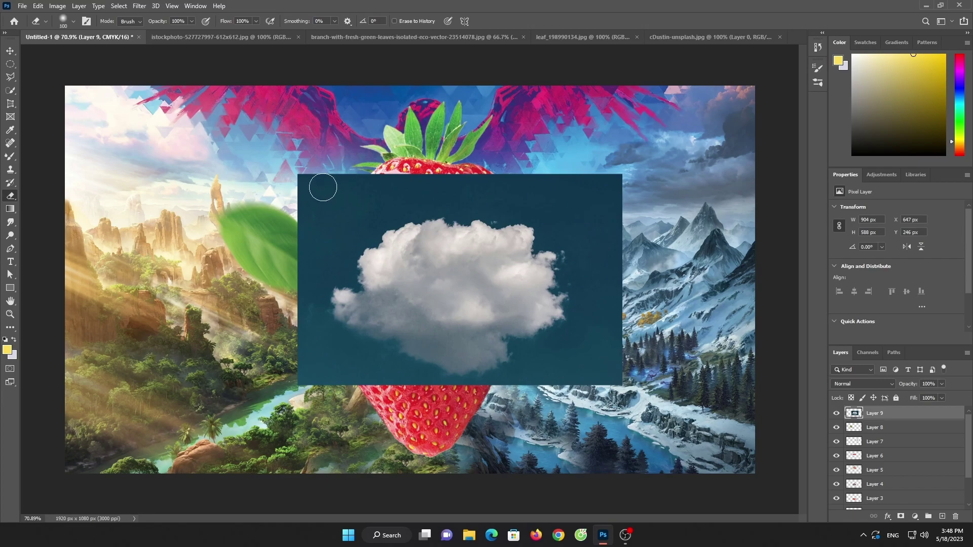
- Erase the cloud's teal sky with a 200 px eraser
{"action": "key", "text": "bracketright"}
{"action": "key", "text": "bracketright"}
{"action": "key", "text": "bracketright"}
{"action": "mouse_move", "coordinate": [321, 191]}
{"action": "left_mouse_down"}
{"action": "mouse_move", "coordinate": [304, 268]}
{"action": "mouse_move", "coordinate": [361, 224]}
{"action": "mouse_move", "coordinate": [505, 157]}
{"action": "mouse_move", "coordinate": [598, 282]}
{"action": "mouse_move", "coordinate": [557, 284]}
{"action": "mouse_move", "coordinate": [540, 222]}
{"action": "mouse_move", "coordinate": [626, 374]}
{"action": "mouse_move", "coordinate": [557, 355]}
{"action": "mouse_move", "coordinate": [481, 385]}
{"action": "mouse_move", "coordinate": [314, 344]}
{"action": "mouse_move", "coordinate": [288, 317]}
{"action": "mouse_move", "coordinate": [346, 228]}
{"action": "left_mouse_up"}
{"action": "left_click", "coordinate": [10, 51]}
- Shrink the cloud layer to about 60% and move it right of the lower strawberry half
{"action": "left_click_drag", "start_coordinate": [420, 228], "coordinate": [592, 382]}
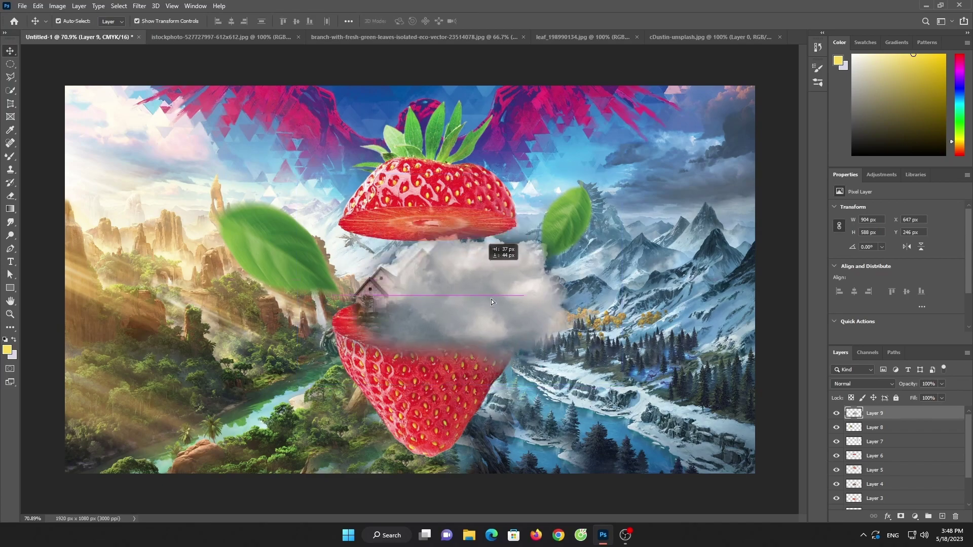
{"action": "left_click_drag", "start_coordinate": [603, 280], "coordinate": [677, 198]}
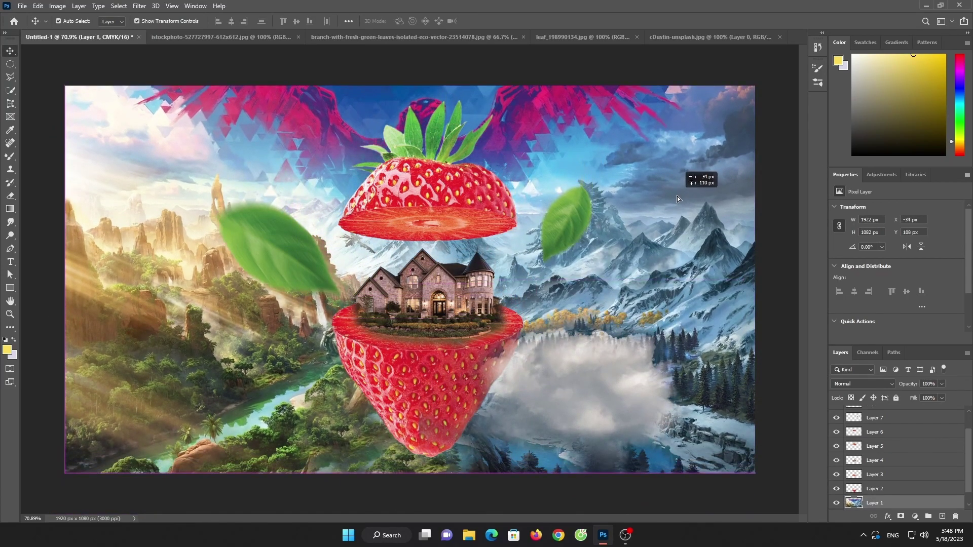
{"action": "left_click", "coordinate": [598, 396]}
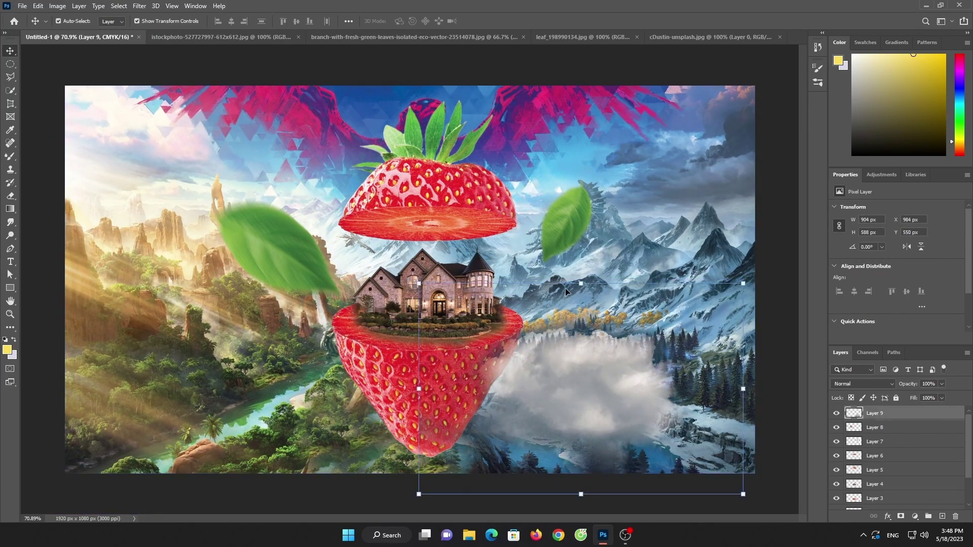
{"action": "left_click_drag", "start_coordinate": [576, 280], "coordinate": [578, 368]}
{"action": "mouse_move", "coordinate": [589, 410]}
{"action": "left_mouse_down"}
{"action": "mouse_move", "coordinate": [565, 288]}
{"action": "mouse_move", "coordinate": [273, 319]}
{"action": "mouse_move", "coordinate": [583, 309]}
{"action": "left_mouse_up"}
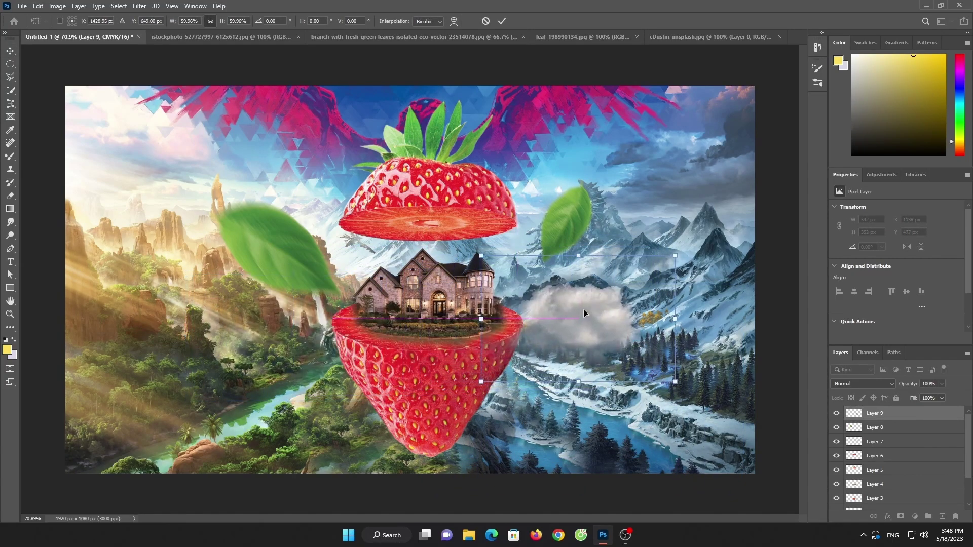
{"action": "left_click", "coordinate": [502, 22]}
{"action": "key", "text": "super"}
- Alt-drag a cloud copy to the upper-left sky and erase the right cloud's edge
{"action": "key", "text": "Escape"}
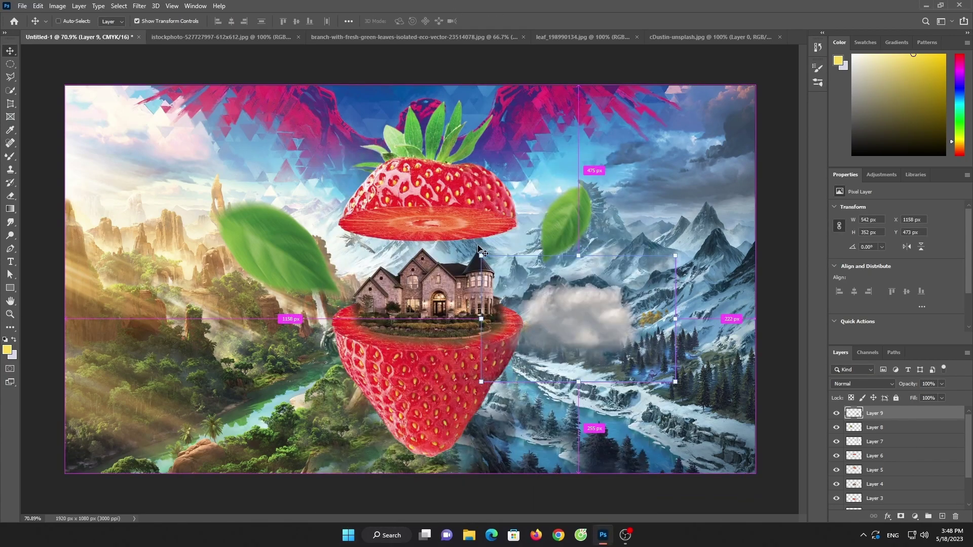
{"action": "left_click_drag", "start_coordinate": [571, 319], "coordinate": [259, 330]}
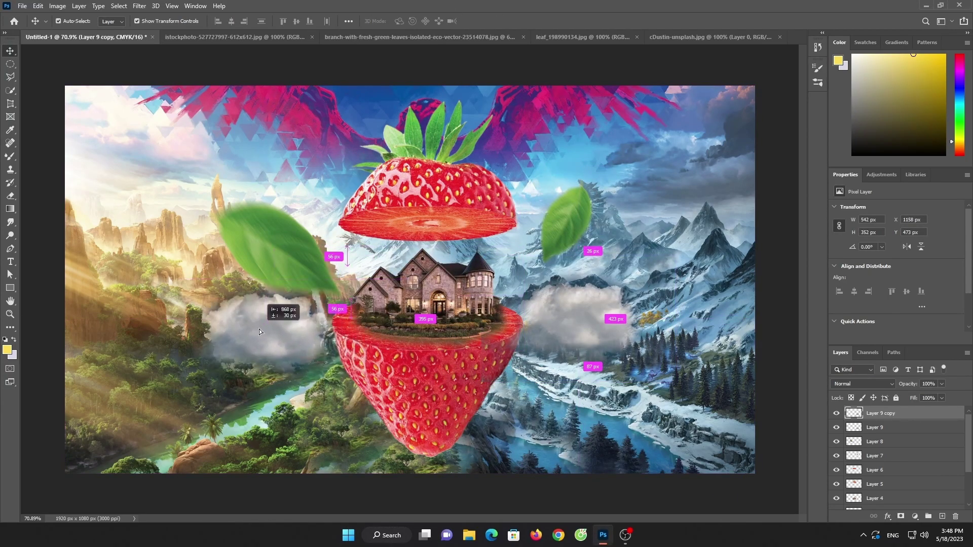
{"action": "left_click_drag", "start_coordinate": [259, 331], "coordinate": [267, 162]}
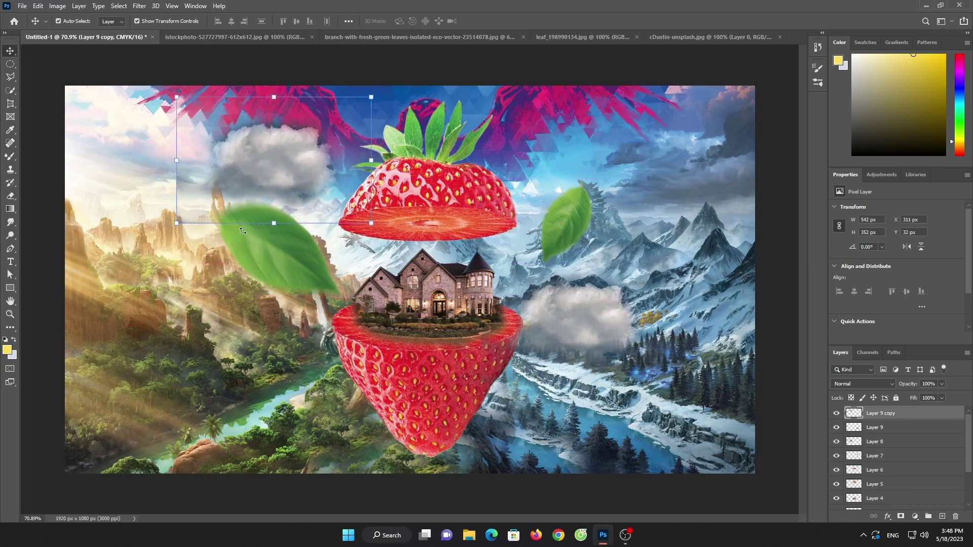
{"action": "left_click", "coordinate": [13, 197]}
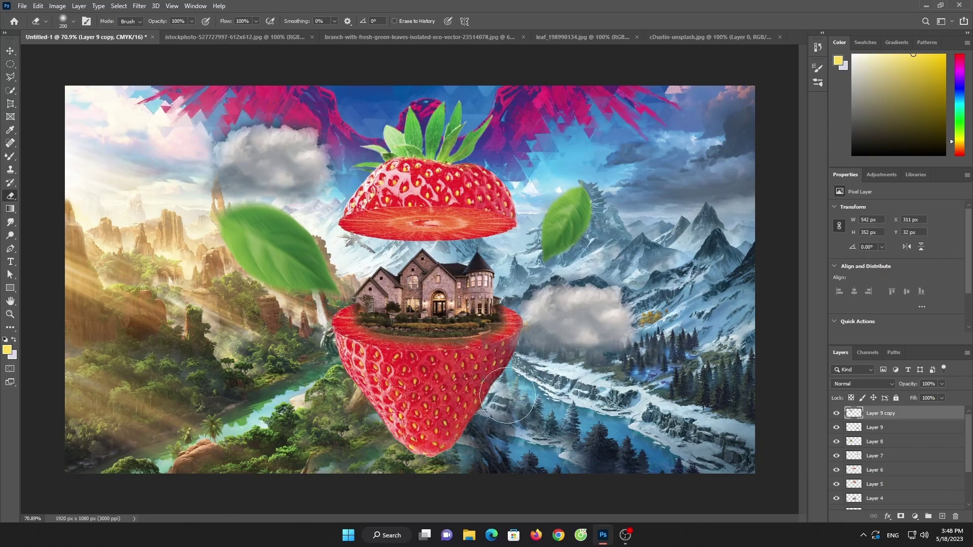
{"action": "left_click", "coordinate": [889, 428]}
{"action": "left_click_drag", "start_coordinate": [627, 301], "coordinate": [614, 311]}
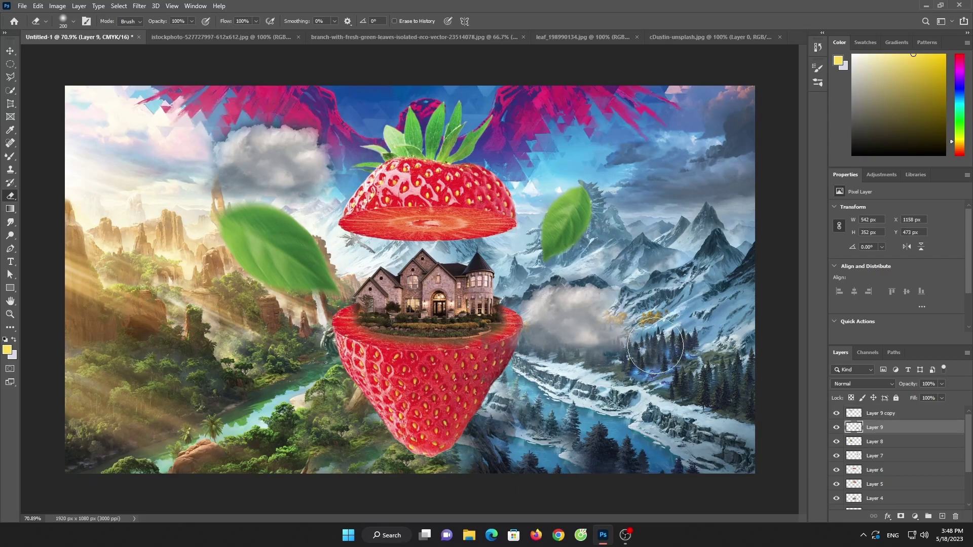
- Duplicate the cloud twice with Ctrl+J, placing copies at the strawberry's lower left and lower right
{"action": "key", "text": "ctrl+j"}
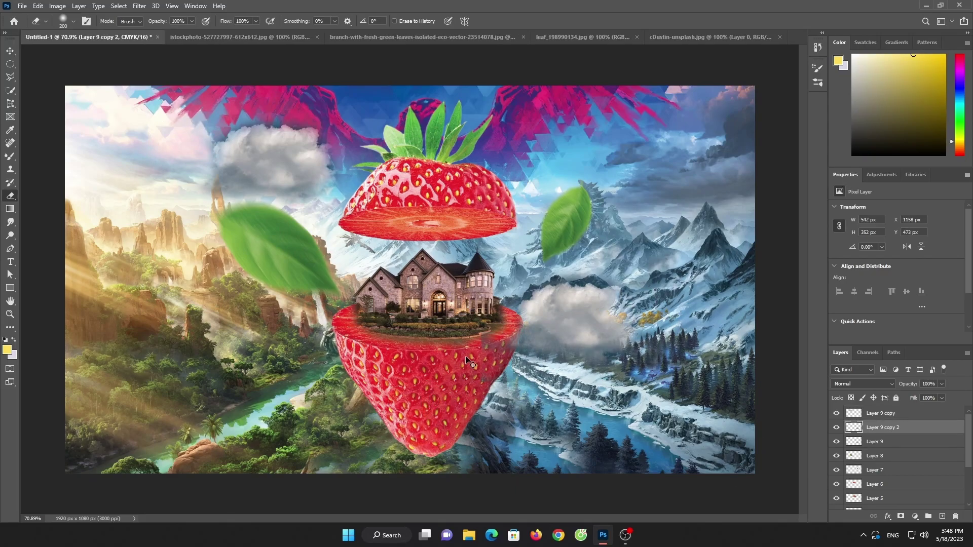
{"action": "left_click", "coordinate": [10, 51]}
{"action": "mouse_move", "coordinate": [591, 323]}
{"action": "left_mouse_down"}
{"action": "mouse_move", "coordinate": [384, 388]}
{"action": "mouse_move", "coordinate": [533, 431]}
{"action": "mouse_move", "coordinate": [546, 450]}
{"action": "left_mouse_up"}
{"action": "key", "text": "ctrl+j"}
{"action": "left_click_drag", "start_coordinate": [531, 375], "coordinate": [532, 420]}
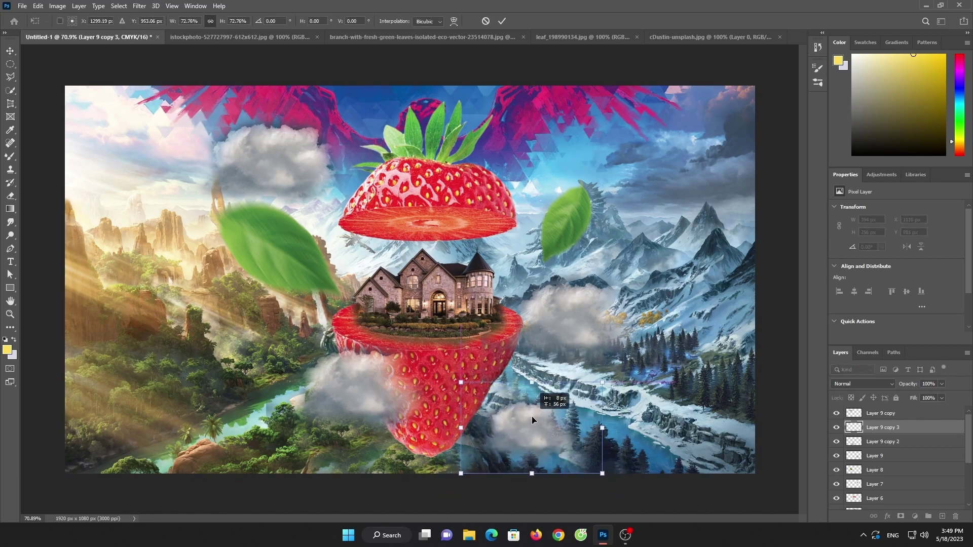
- Scale the lower-right cloud copy to 72.76%, then erase parts of it and the lower-left copy
{"action": "left_click", "coordinate": [10, 195]}
{"action": "left_click_drag", "start_coordinate": [476, 420], "coordinate": [609, 447]}
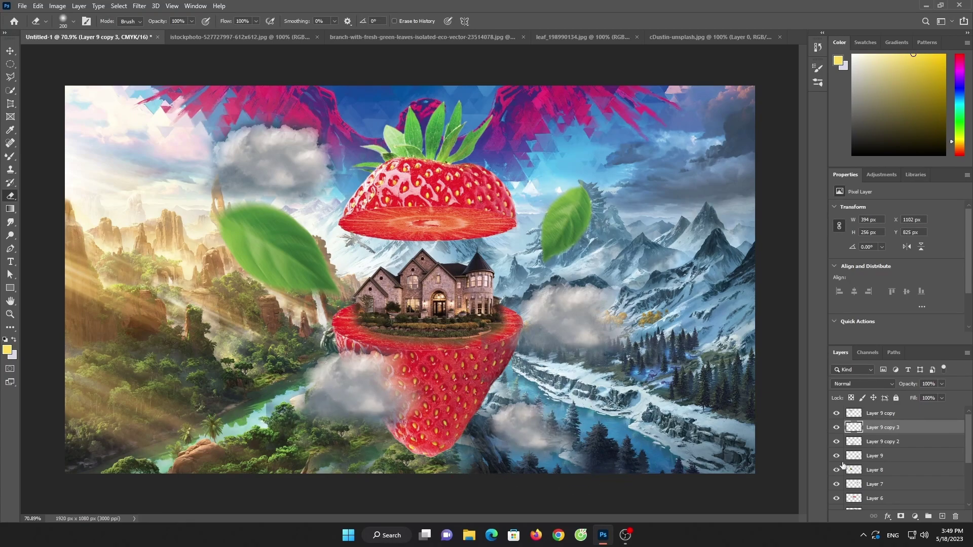
{"action": "left_click", "coordinate": [869, 414]}
{"action": "left_click", "coordinate": [875, 442]}
{"action": "left_click_drag", "start_coordinate": [327, 440], "coordinate": [309, 415]}
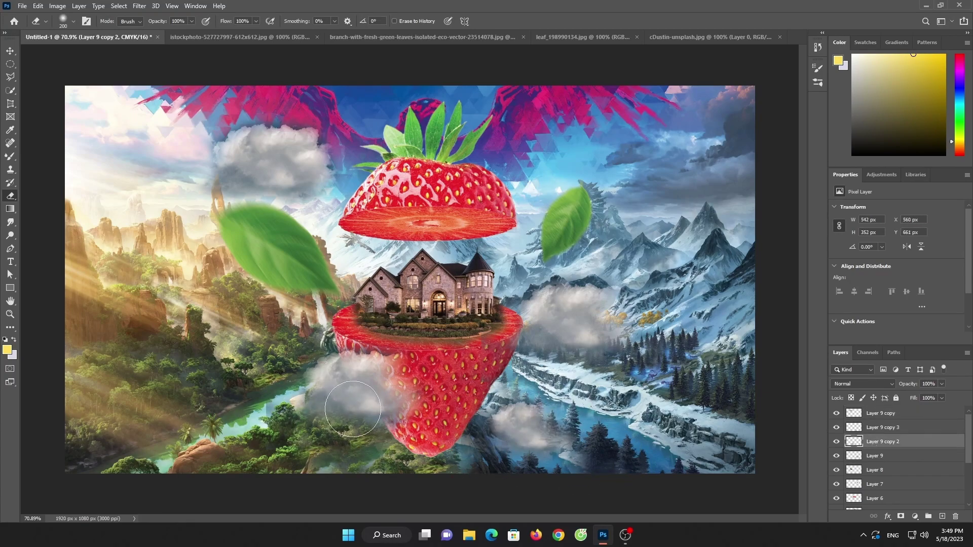
{"action": "left_click_drag", "start_coordinate": [302, 367], "coordinate": [321, 378]}
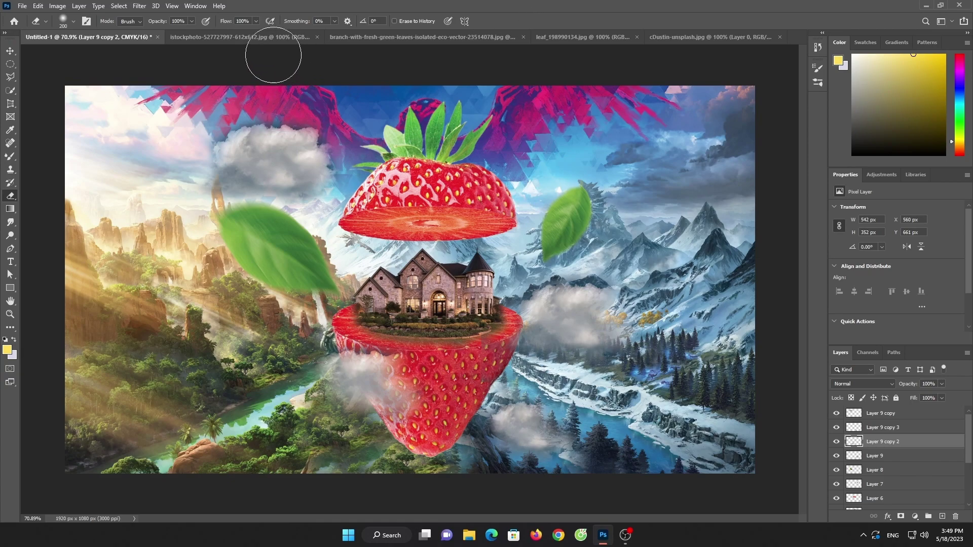
- Close the strawberry, branch, leaf and cloud source tabs without saving, then select Layer 1
{"action": "left_click", "coordinate": [291, 37]}
{"action": "left_click", "coordinate": [317, 37]}
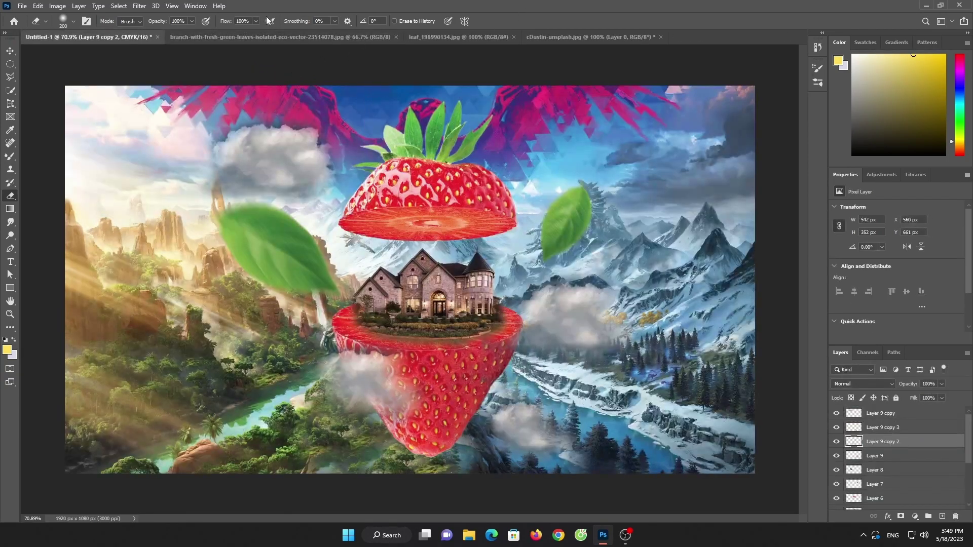
{"action": "left_click", "coordinate": [290, 38]}
{"action": "left_click", "coordinate": [396, 37]}
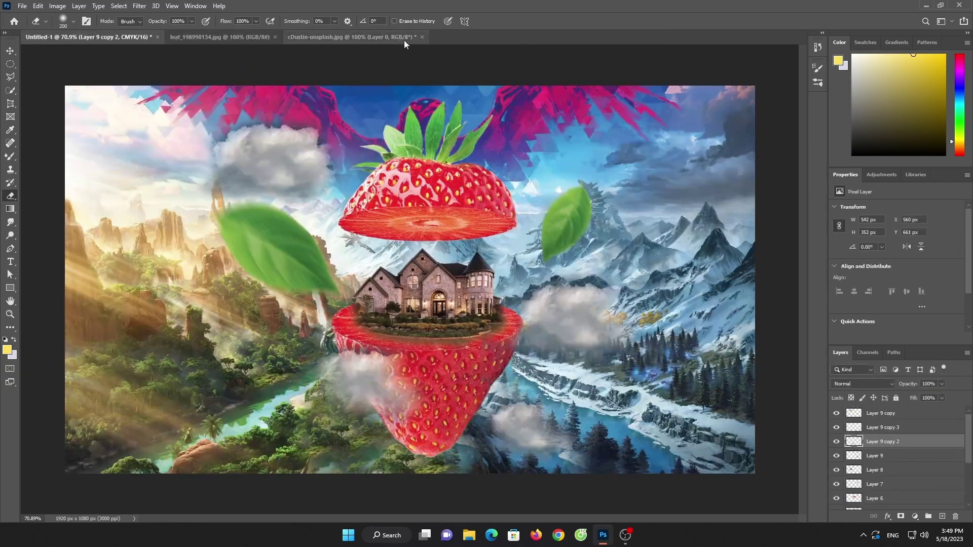
{"action": "left_click", "coordinate": [238, 37]}
{"action": "left_click", "coordinate": [275, 37]}
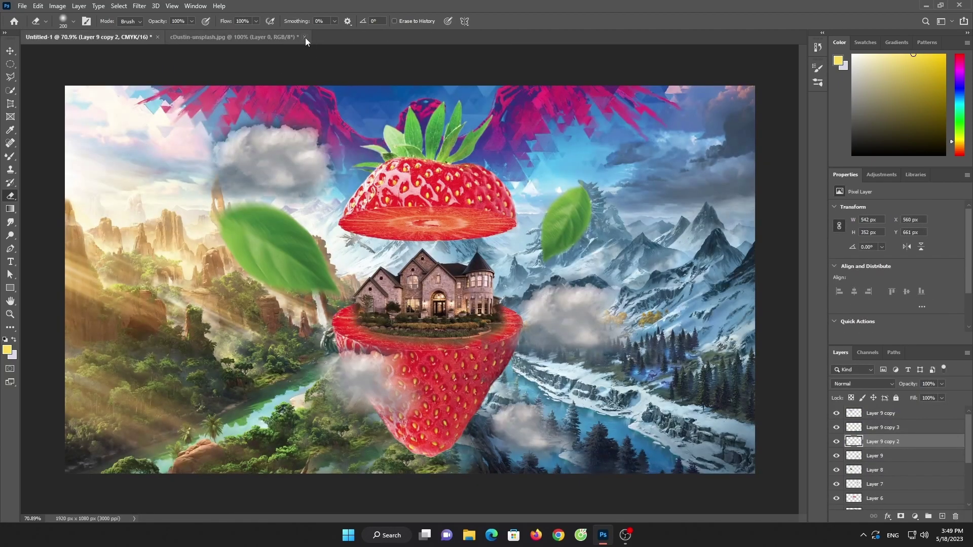
{"action": "left_click", "coordinate": [305, 38]}
{"action": "left_click", "coordinate": [483, 198]}
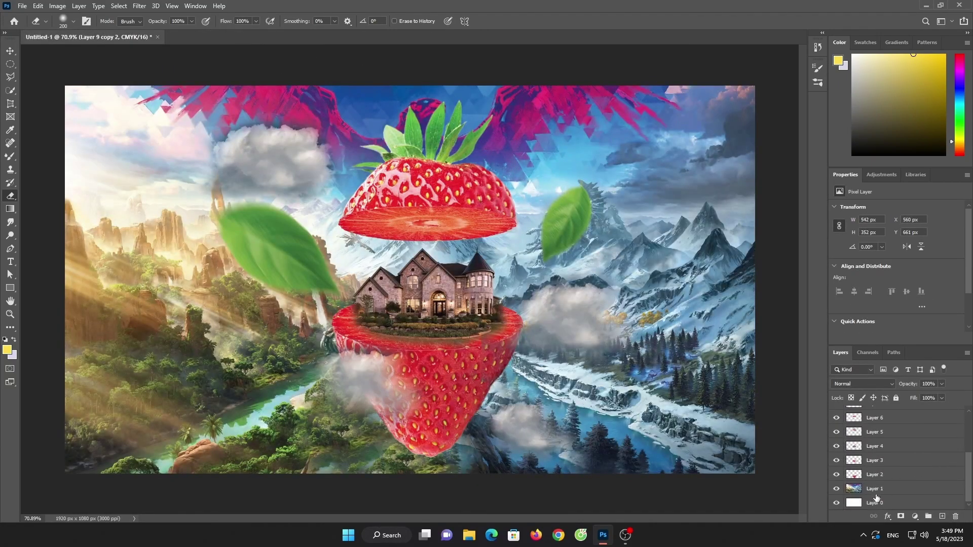
{"action": "left_click", "coordinate": [875, 491]}
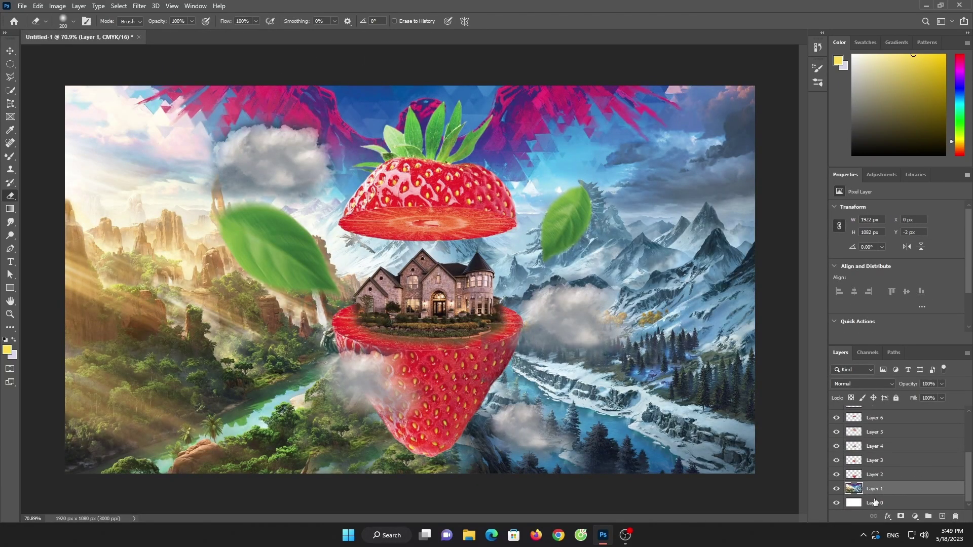
- Apply a Gaussian Blur of about 1.7 pixels radius to the Layer 1 landscape background
{"action": "left_click", "coordinate": [140, 6]}
{"action": "left_click", "coordinate": [290, 173]}
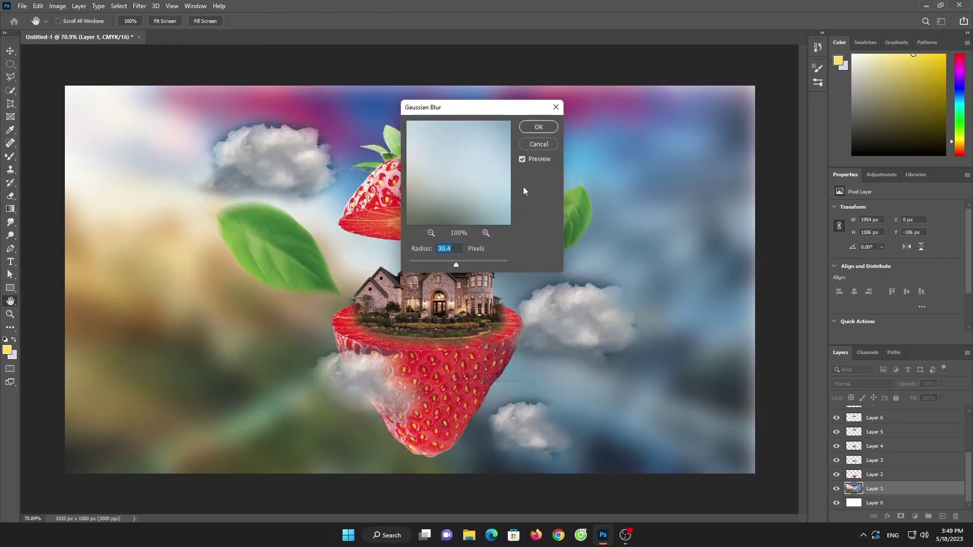
{"action": "left_click_drag", "start_coordinate": [452, 265], "coordinate": [422, 264]}
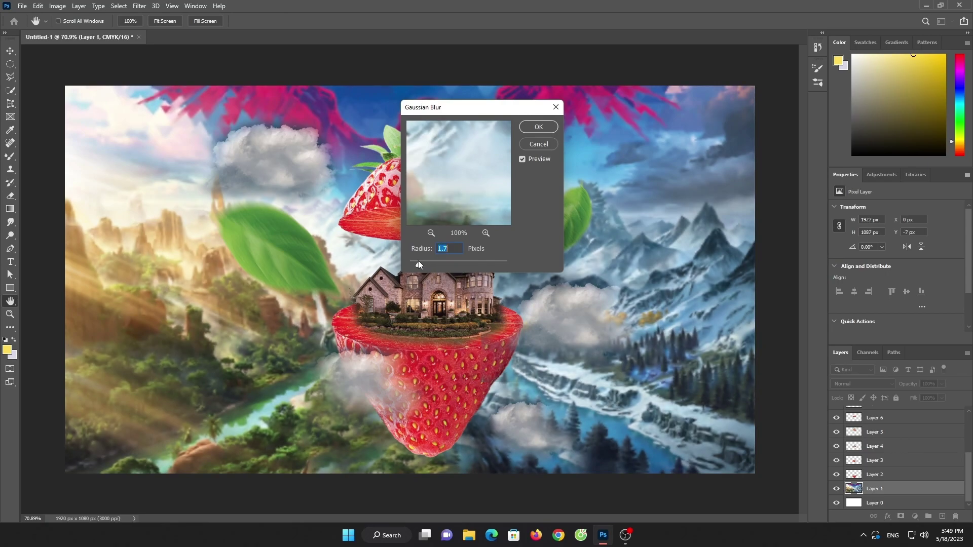
{"action": "left_click", "coordinate": [538, 128]}
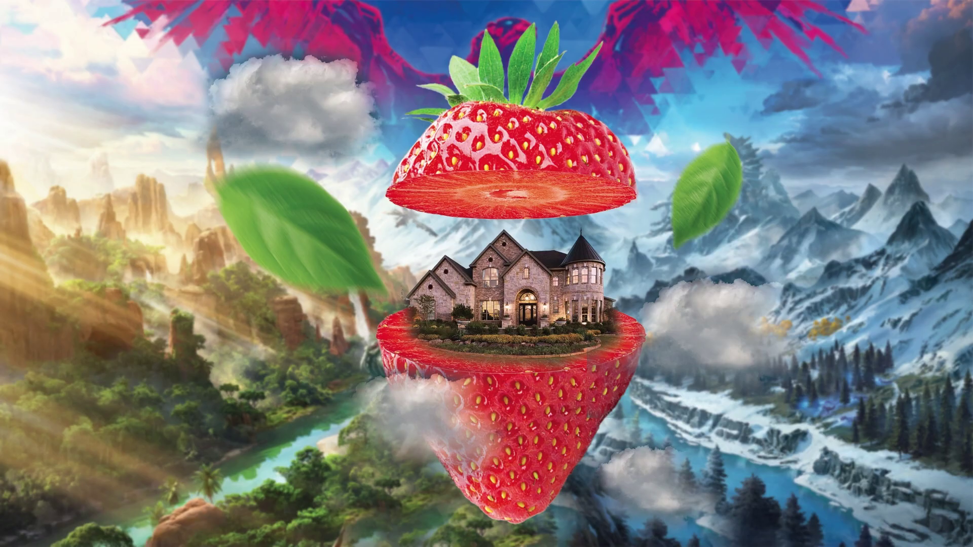